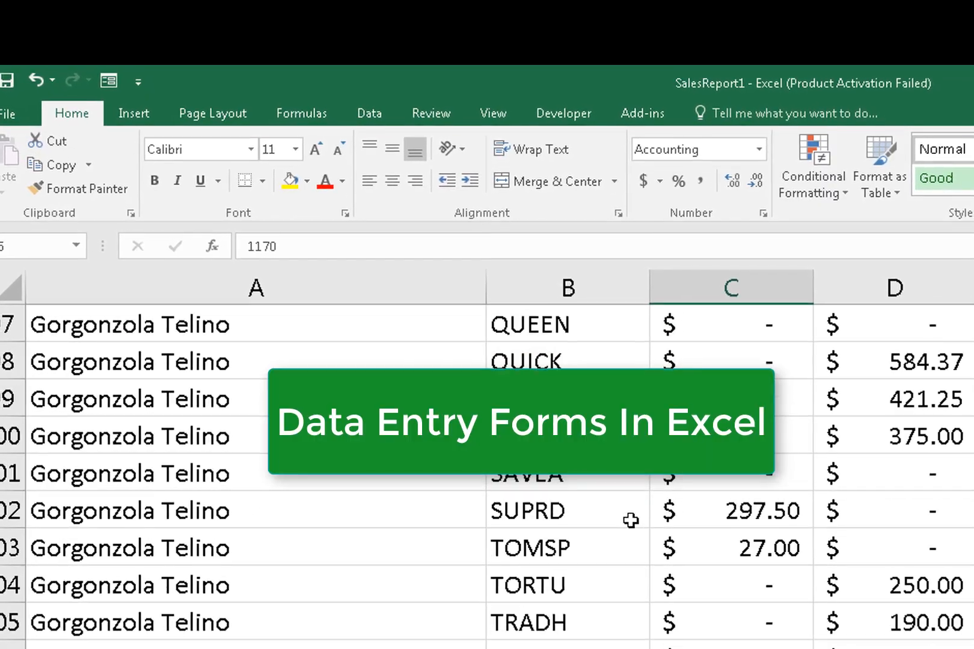
# Look through the product and customer sales rows on the Source Data sheet.
pyautogui.scroll(-12, 623, 514)
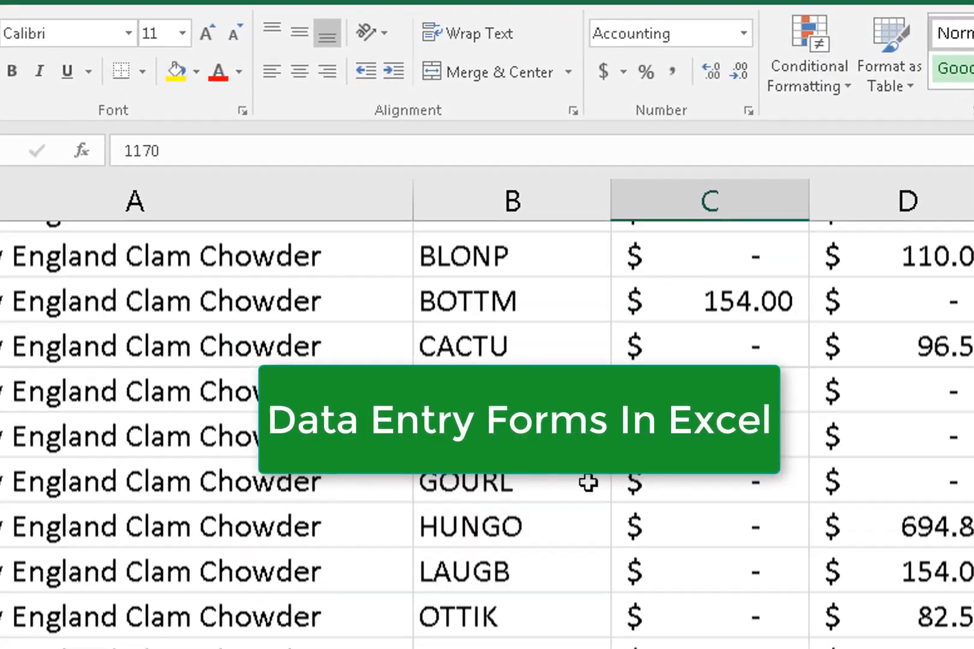
pyautogui.scroll(-10, 487, 385)
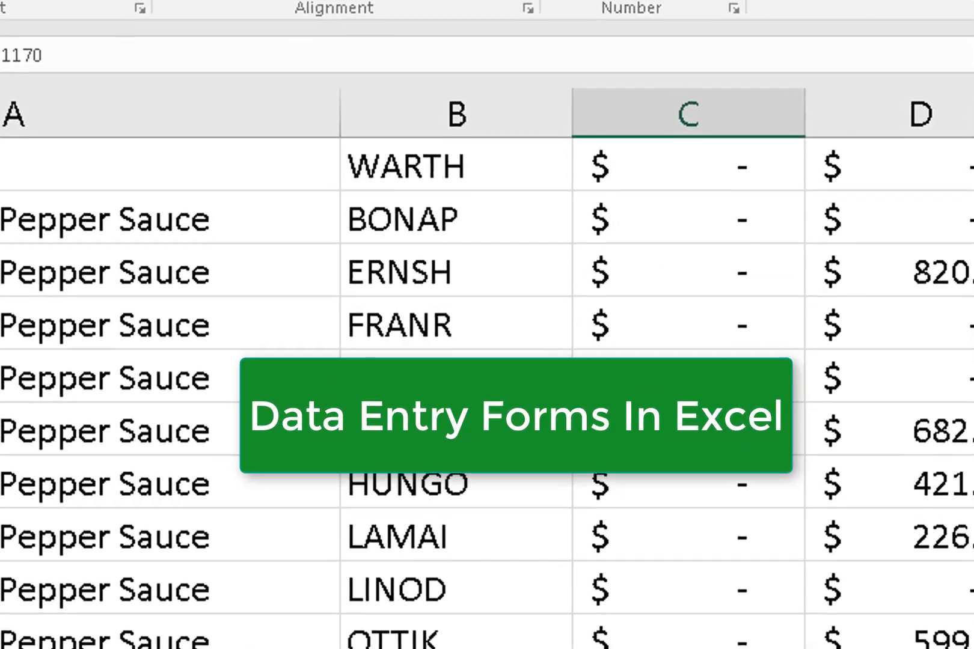
pyautogui.scroll(-10, 487, 385)
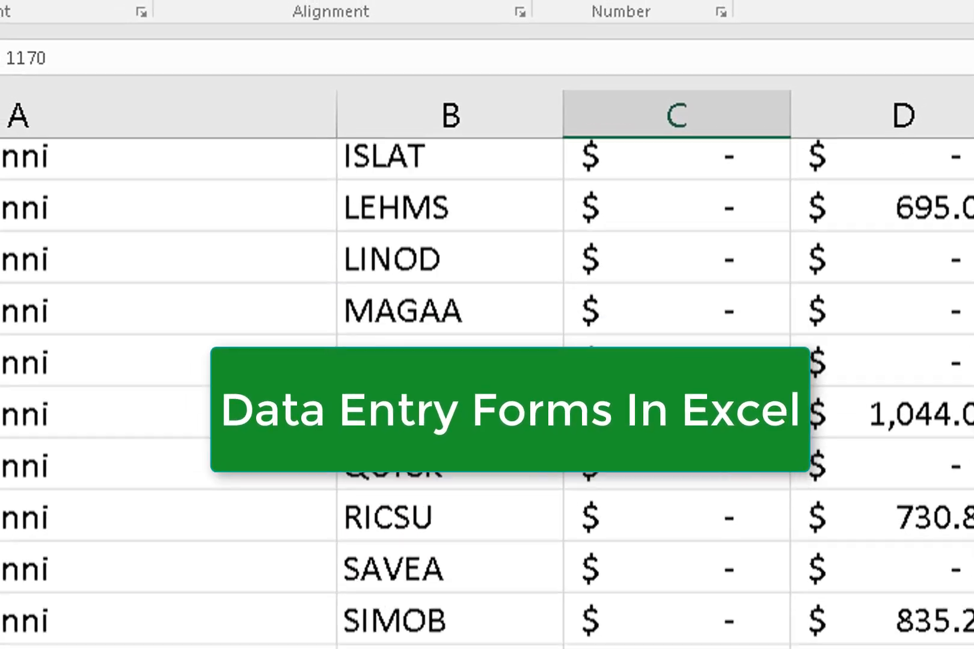
pyautogui.scroll(-10, 487, 385)
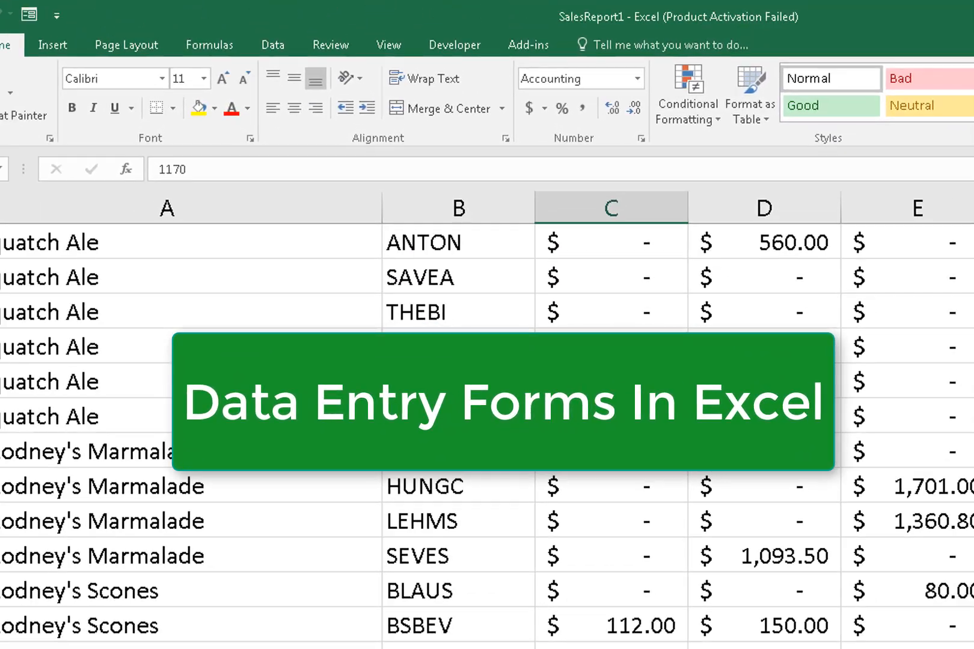
pyautogui.scroll(-7, 487, 385)
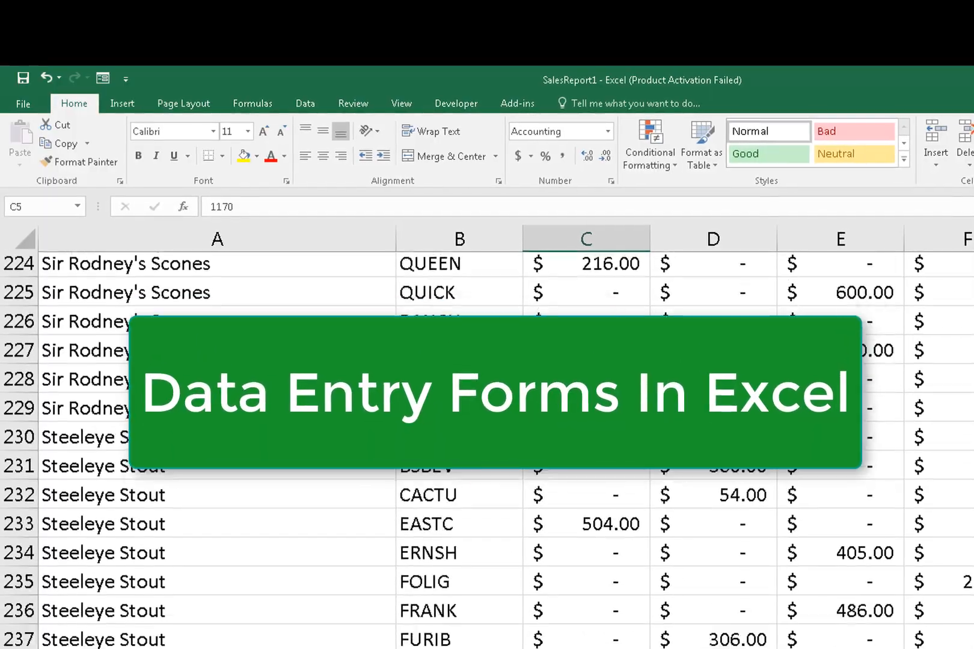
pyautogui.scroll(-6, 487, 385)
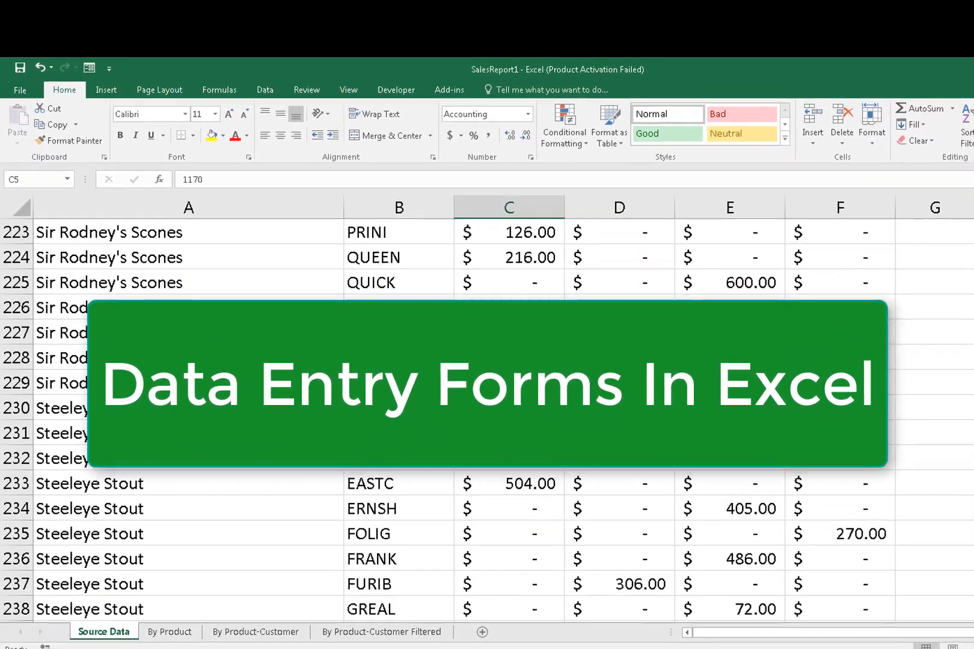
pyautogui.scroll(19, 487, 385)
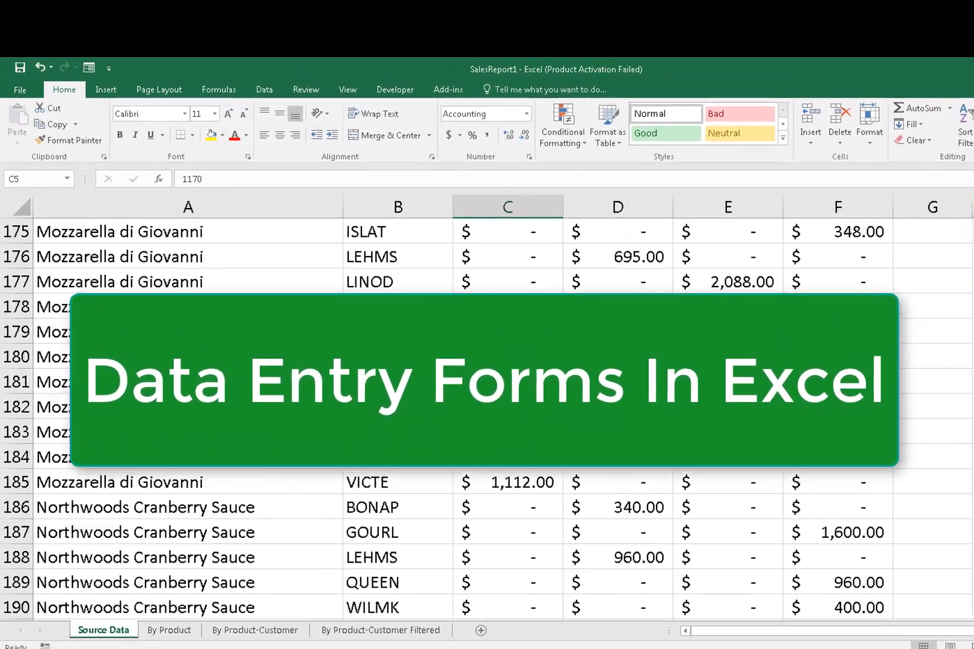
pyautogui.scroll(20, 487, 385)
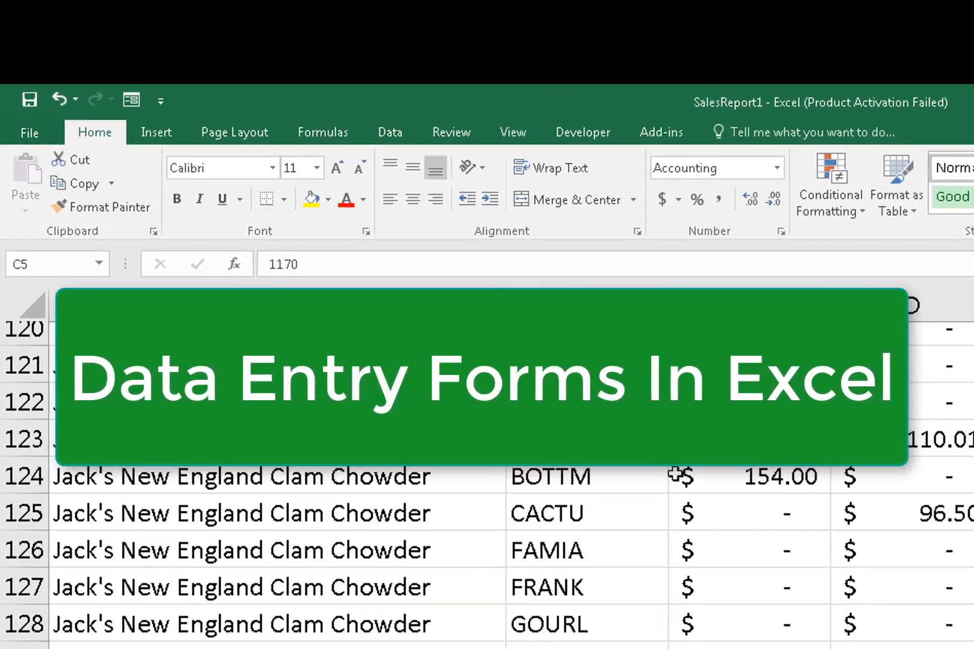
pyautogui.scroll(11, 739, 519)
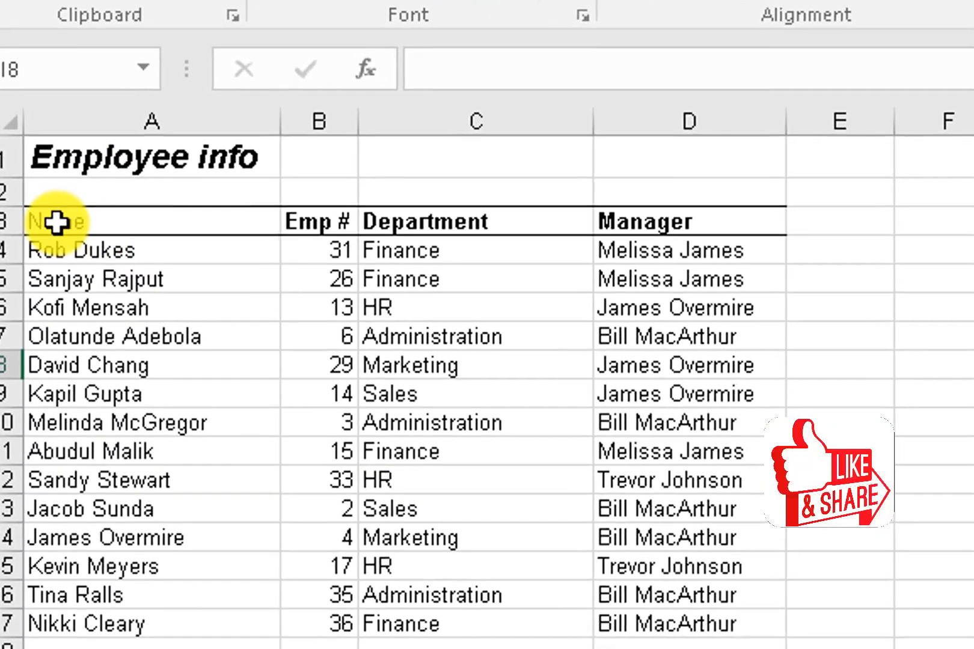
# Convert the employee list in A3:D20 into a table that uses its first row as headers.
pyautogui.click(56, 223)
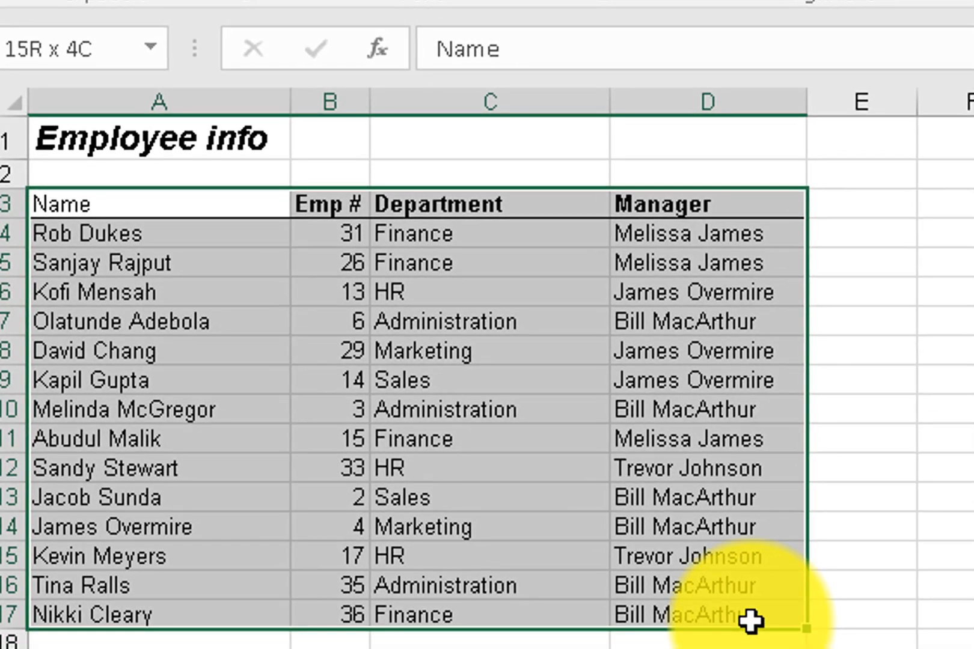
pyautogui.moveTo(751, 642); pyautogui.dragTo(750, 630)
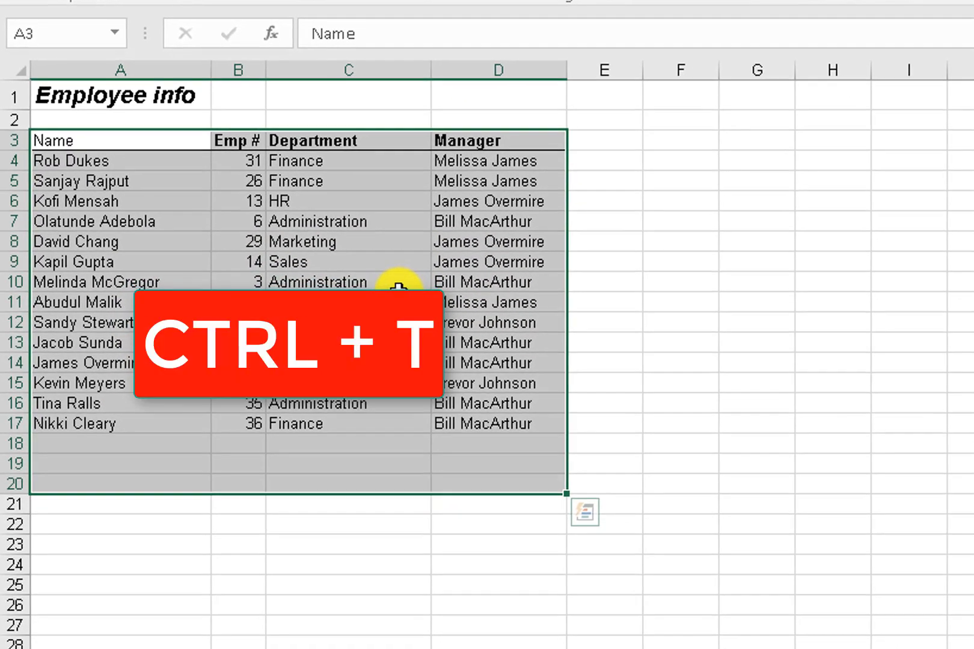
pyautogui.hotkey('ctrl', 't')
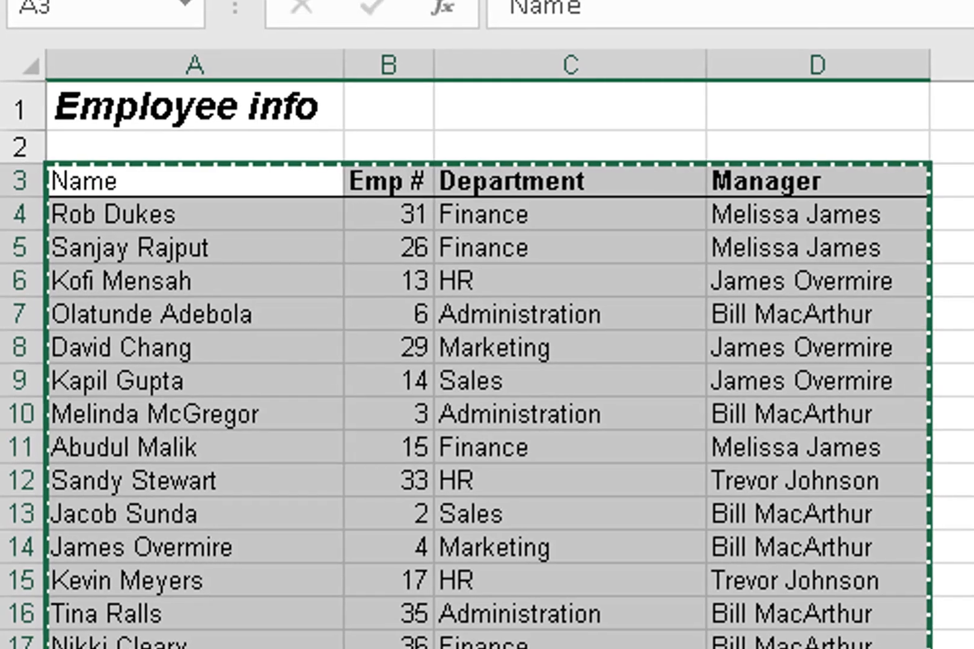
pyautogui.press('Escape')
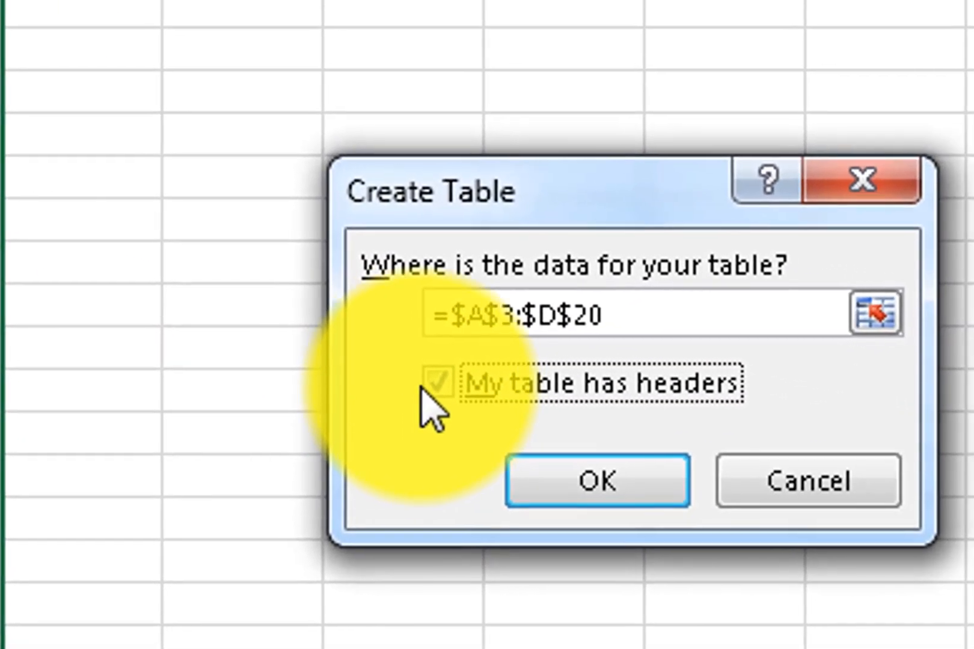
pyautogui.click(555, 401)
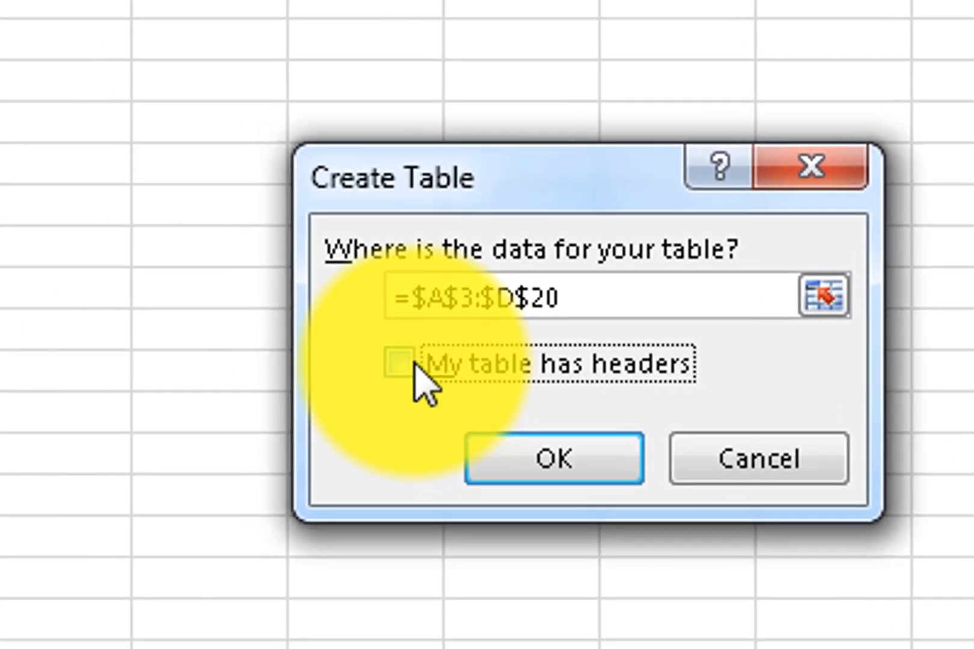
pyautogui.click(321, 363)
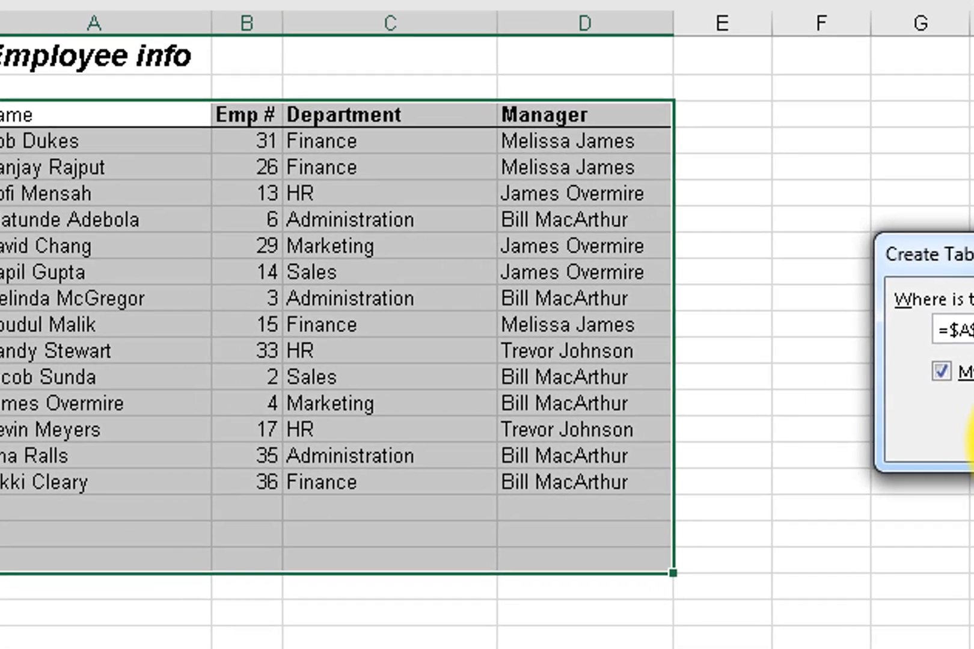
pyautogui.click(969, 445)
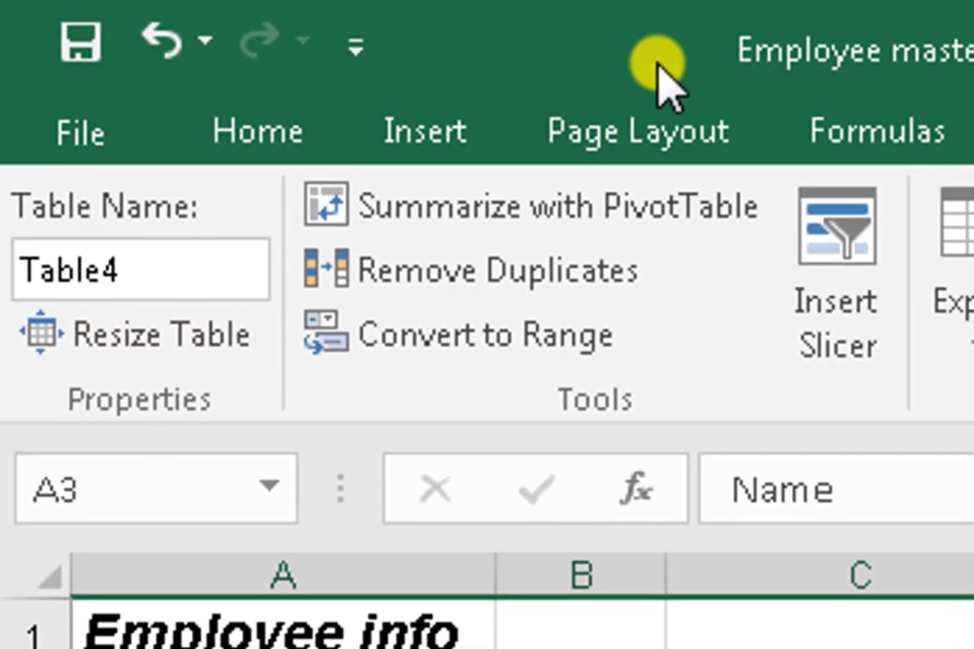
# Add the Form command from Commands Not in the Ribbon to the Quick Access Toolbar for all documents.
pyautogui.click(349, 48)
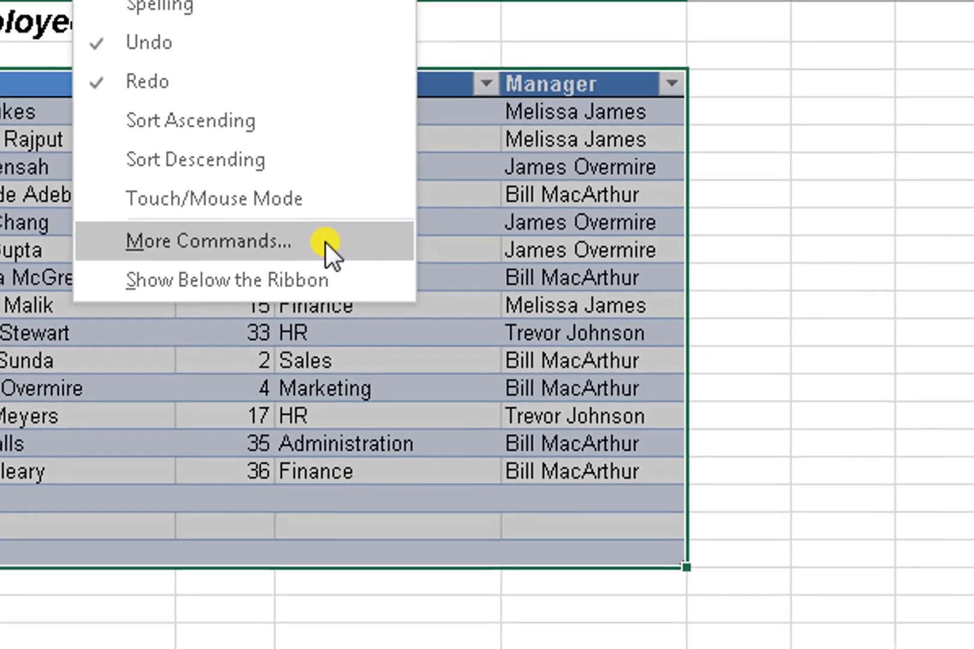
pyautogui.click(352, 243)
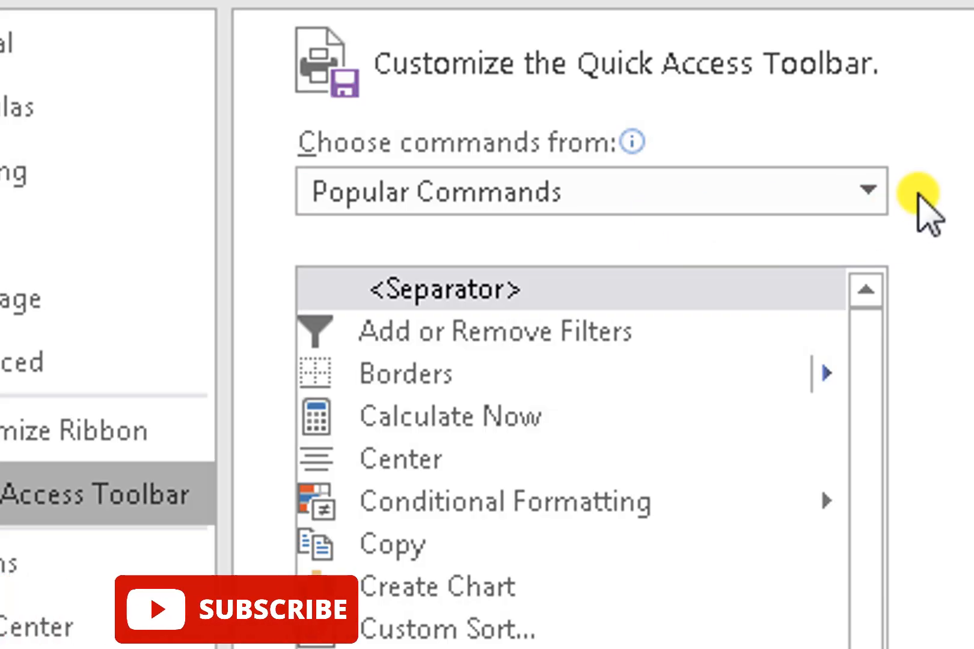
pyautogui.click(865, 193)
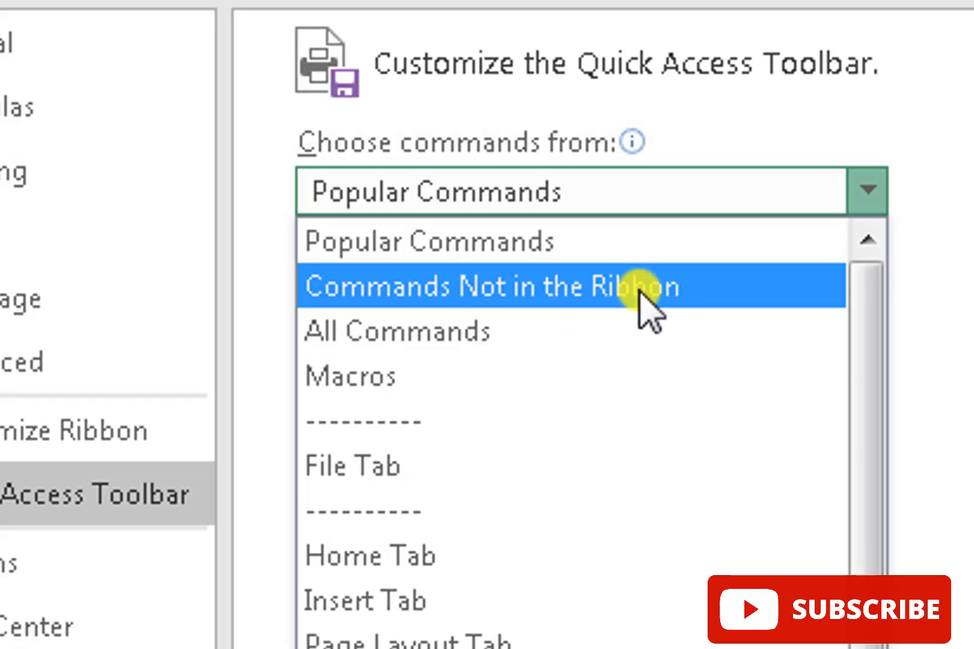
pyautogui.click(499, 292)
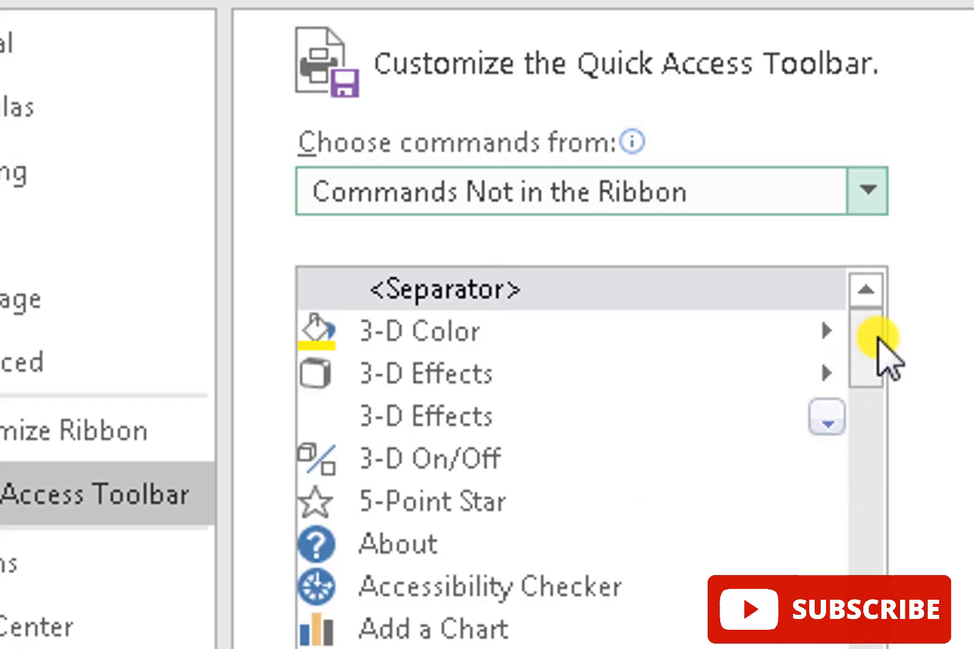
pyautogui.moveTo(867, 337)
pyautogui.mouseDown()
pyautogui.moveTo(857, 648)
pyautogui.moveTo(854, 631)
pyautogui.mouseUp()
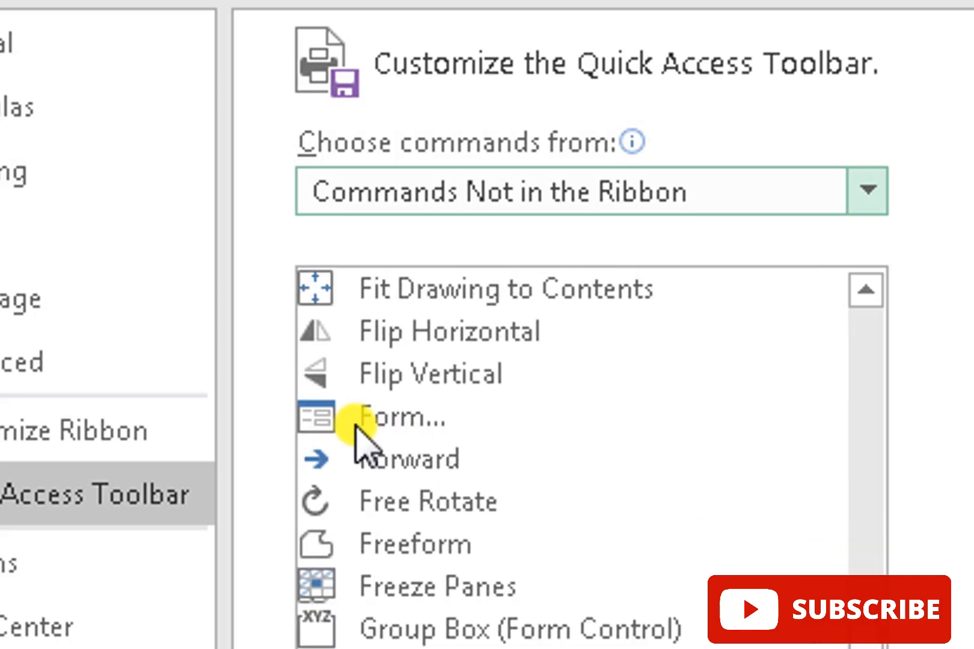
pyautogui.click(357, 421)
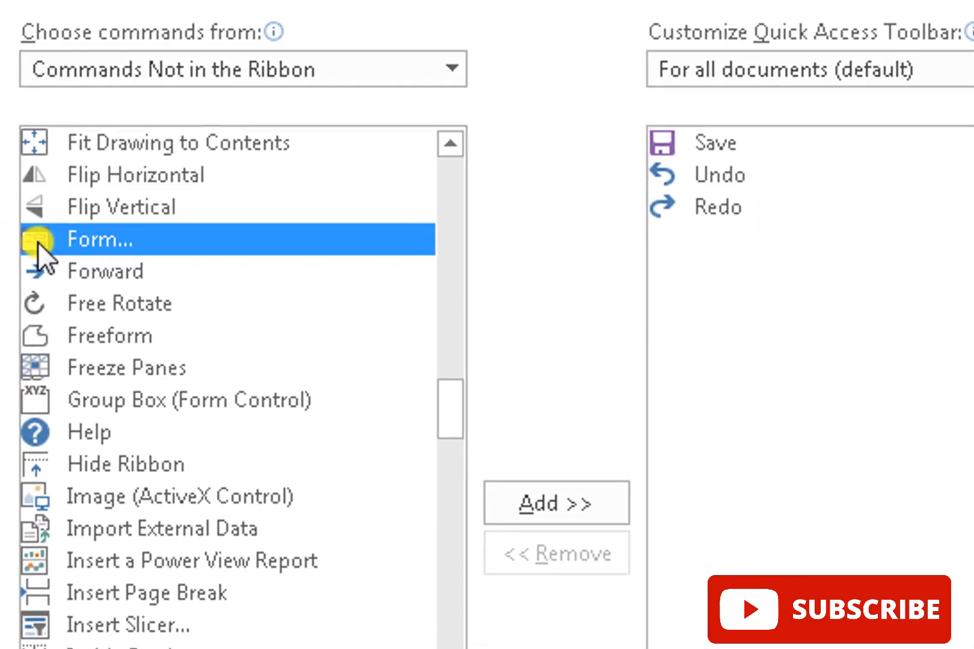
pyautogui.click(529, 506)
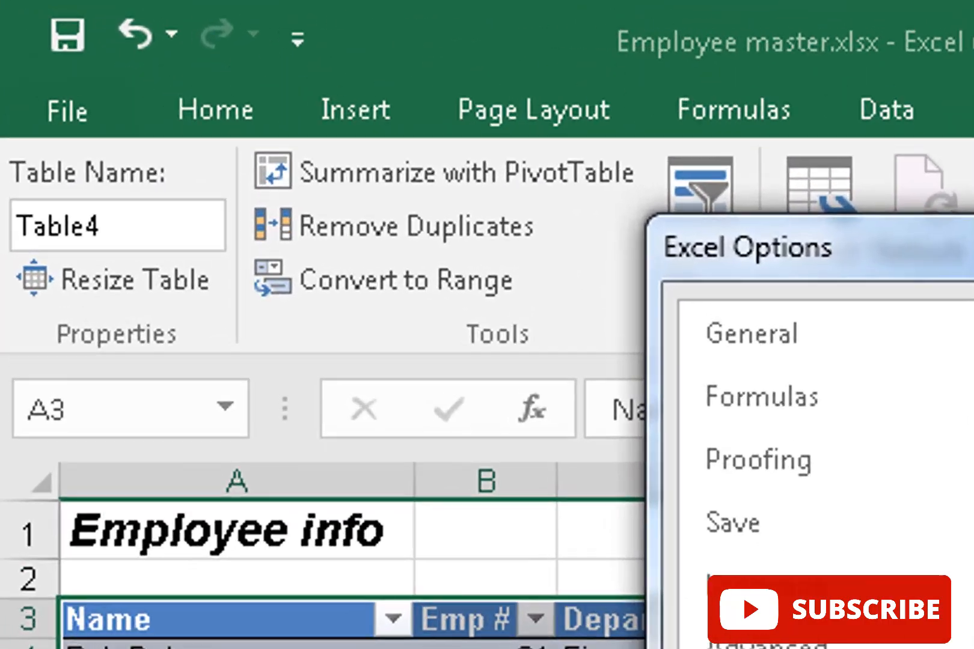
pyautogui.press('Return')
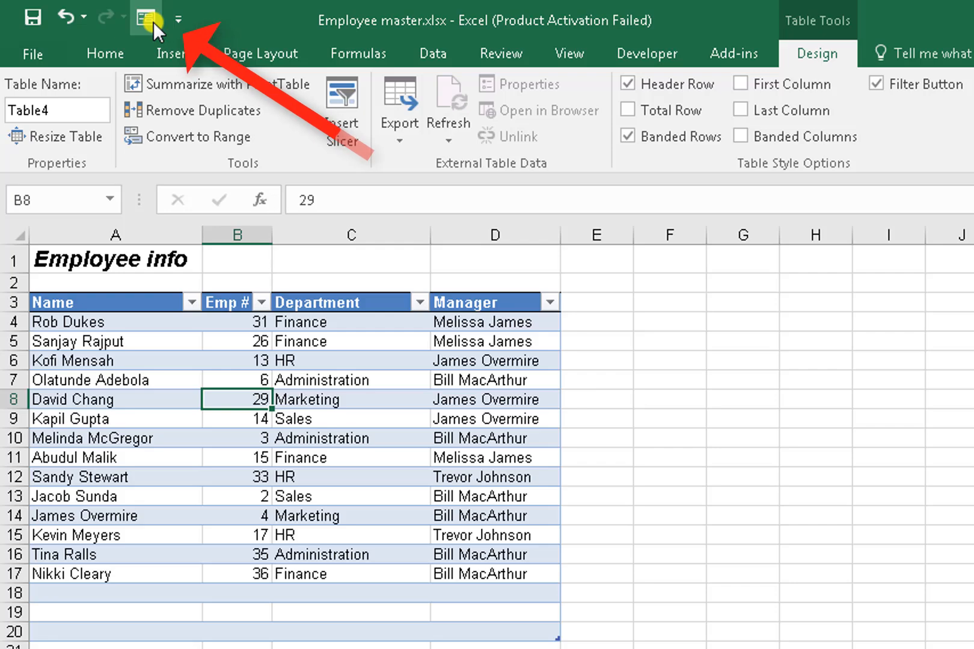
# Select a cell inside the employee table and open its data entry form.
pyautogui.click(241, 424)
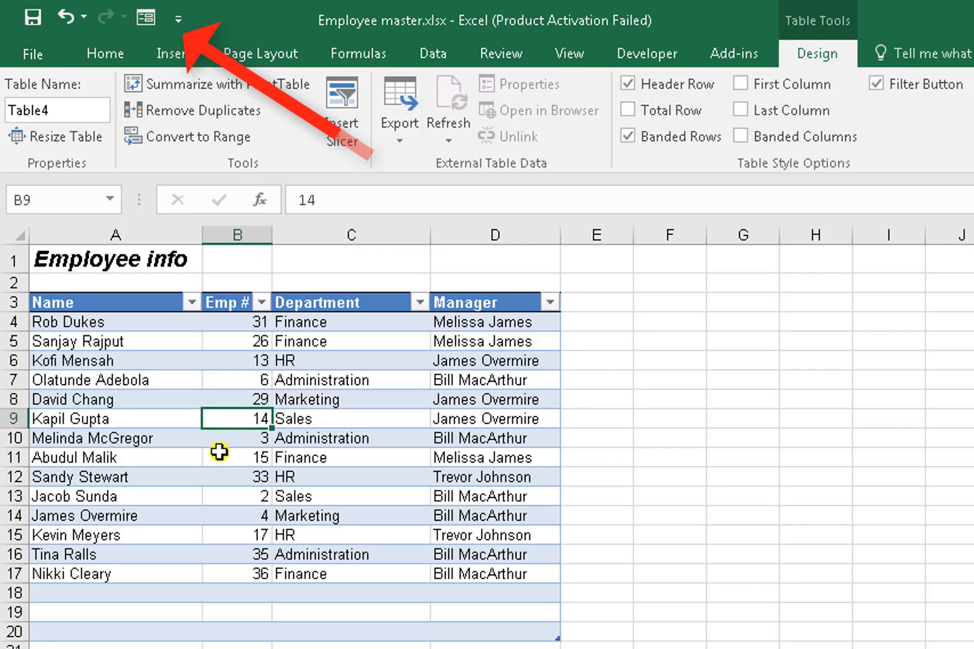
pyautogui.click(219, 452)
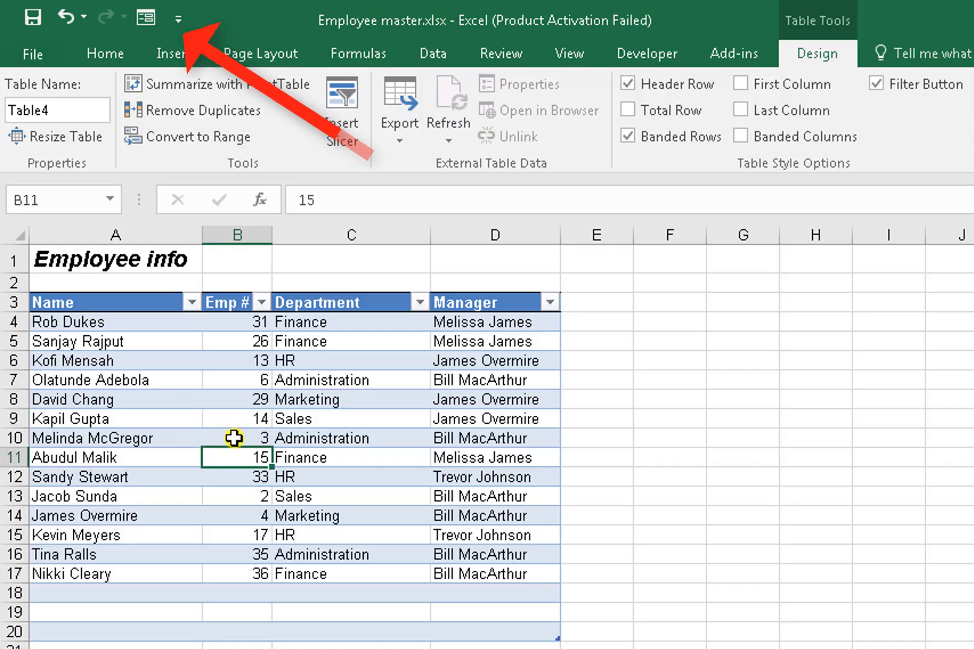
pyautogui.click(234, 438)
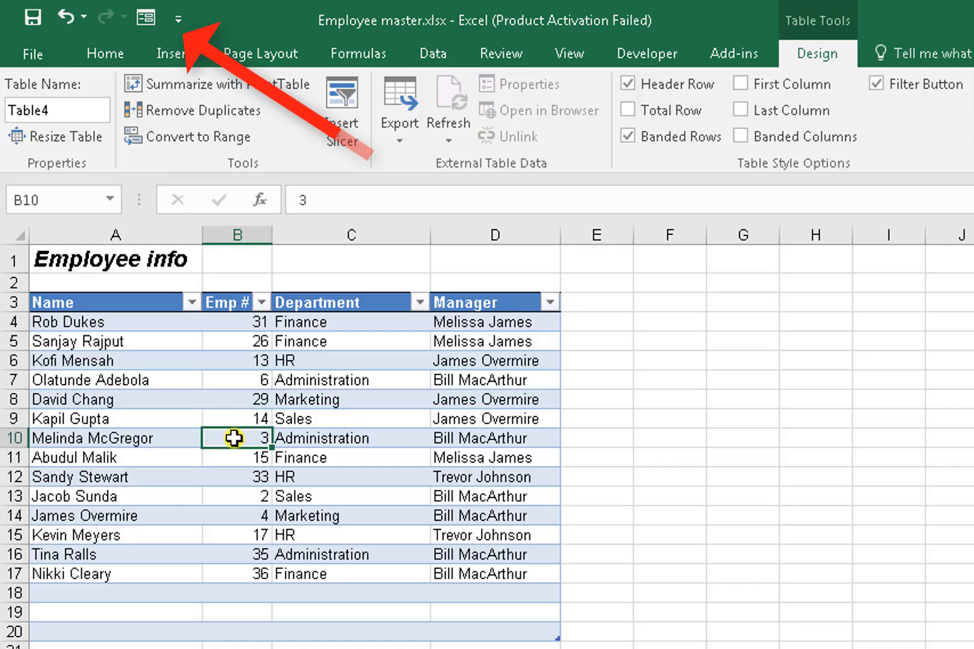
pyautogui.click(144, 14)
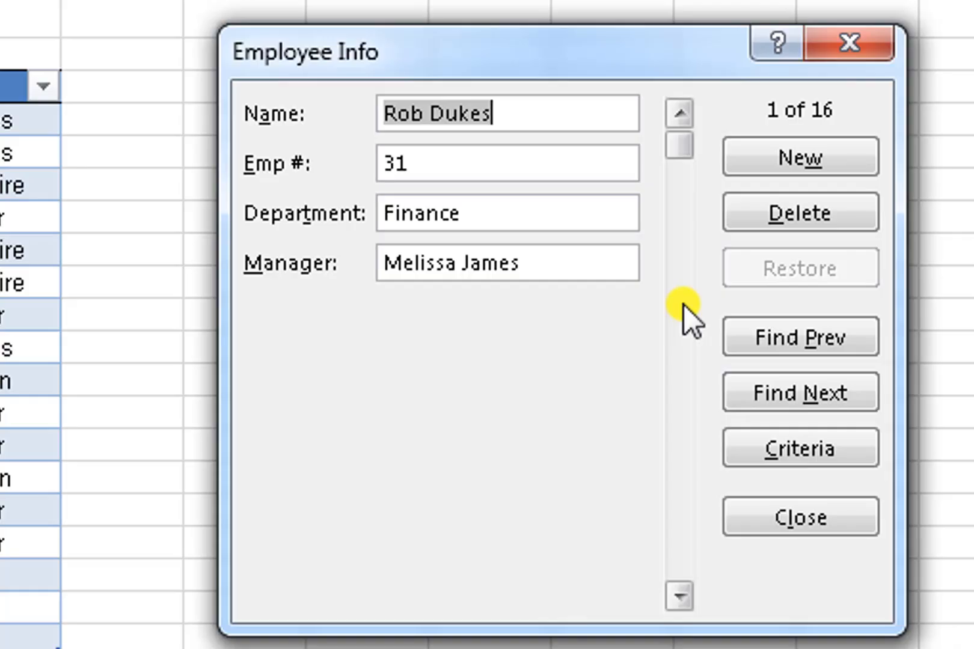
# Add a new employee record through the form with the full name, employee number and department hr.
pyautogui.click(781, 167)
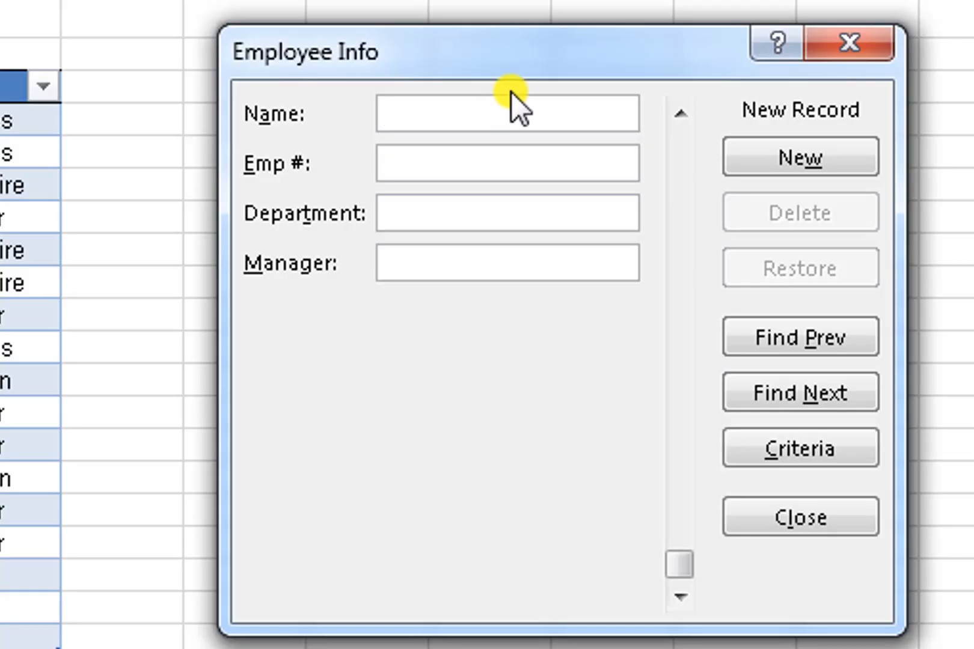
pyautogui.write('Jo')
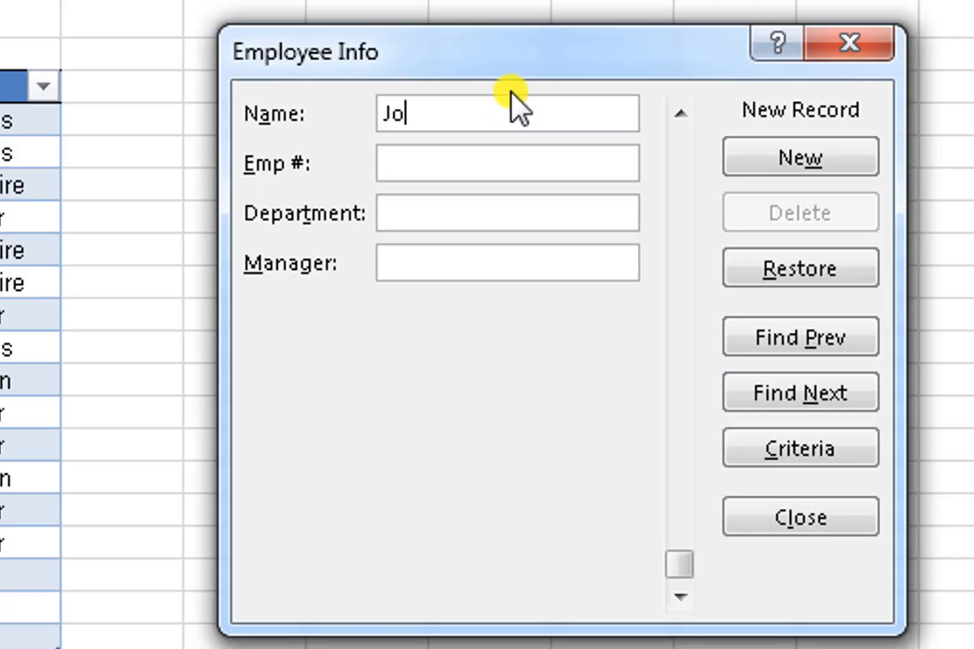
pyautogui.write('hn De')
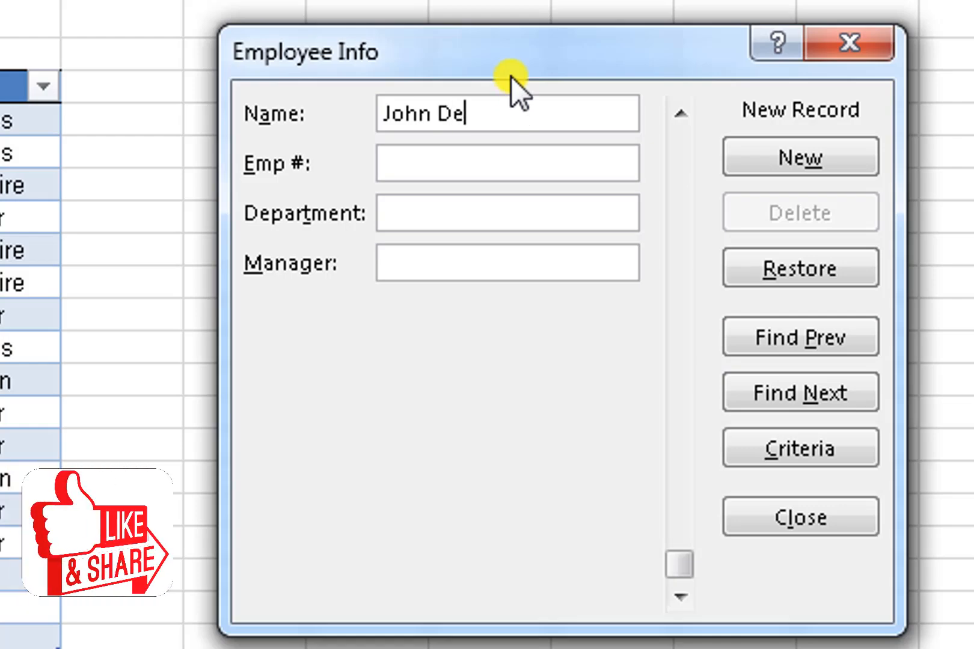
pyautogui.write('an')
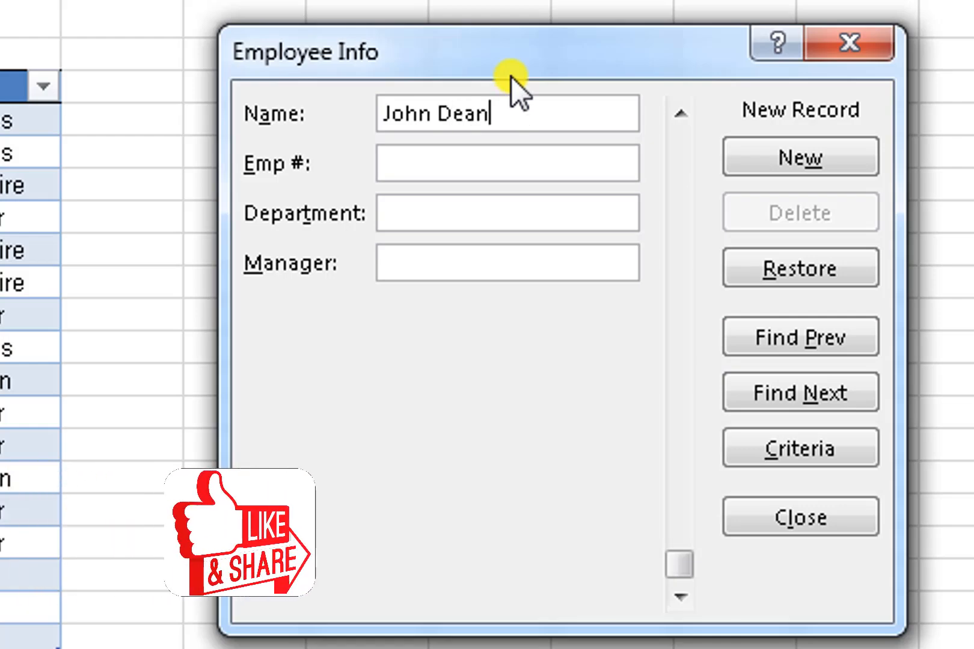
pyautogui.click(485, 173)
pyautogui.write('55')
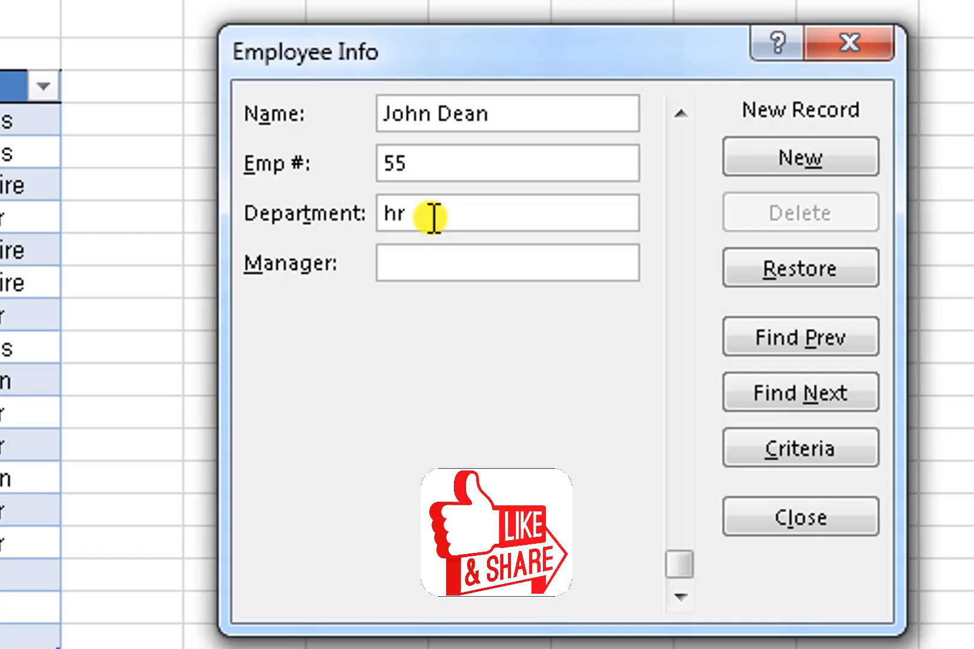
pyautogui.click(789, 164)
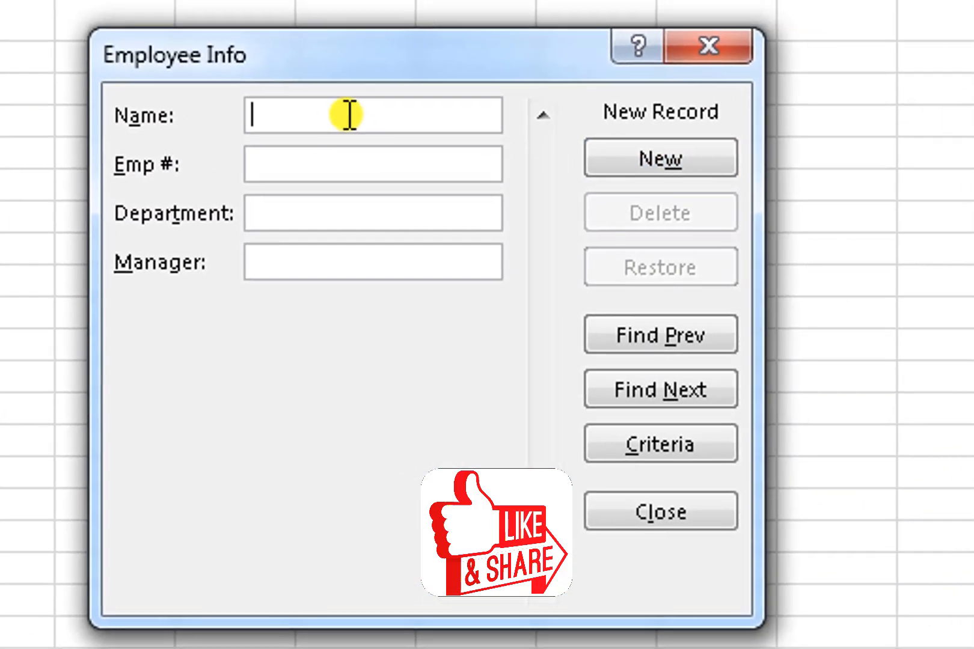
# Add two more employee records with full names and employee numbers, one in department sales and one in Finance, and close the form.
pyautogui.write('Kofi Mensah')
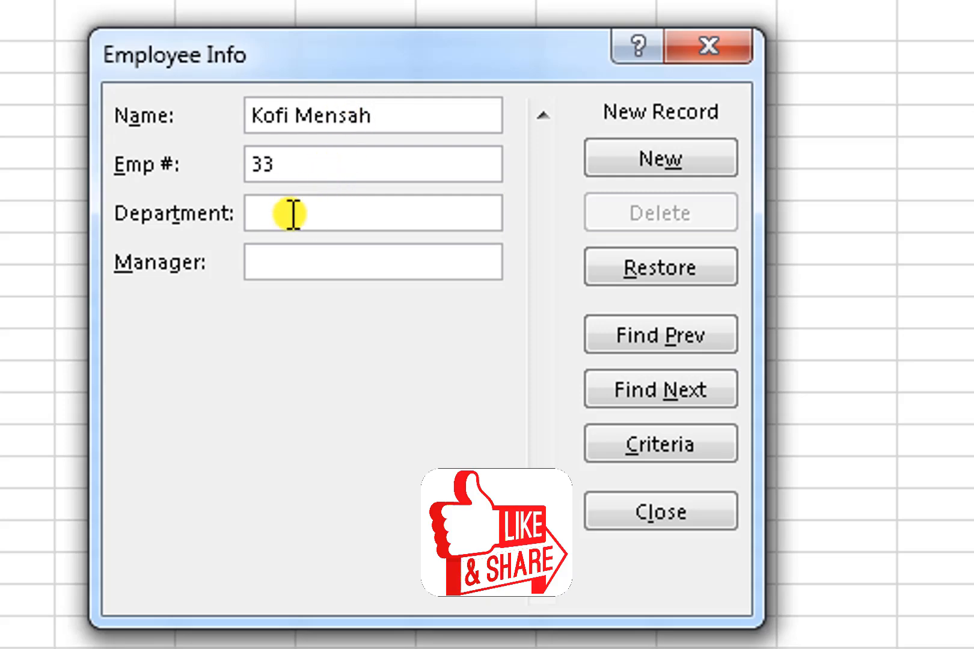
pyautogui.press('Return')
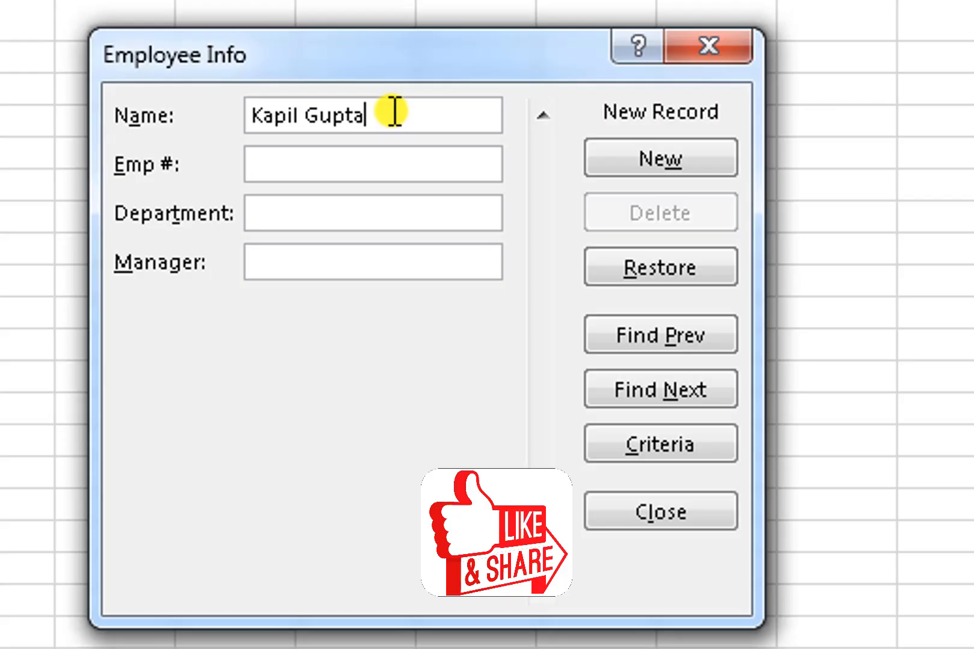
pyautogui.click(331, 166)
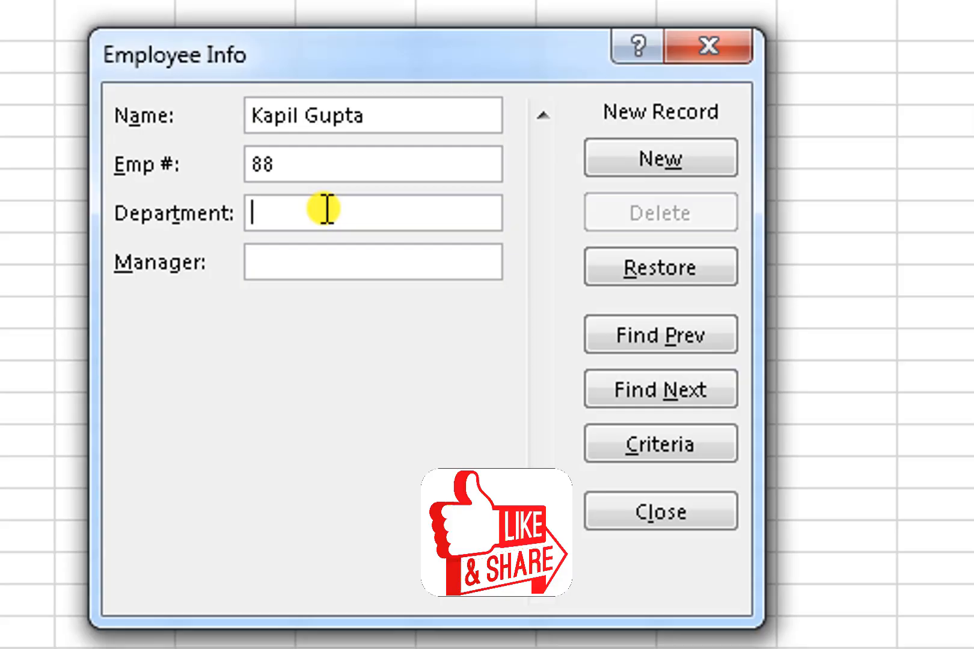
pyautogui.click(327, 209)
pyautogui.write('Adm')
pyautogui.doubleClick(327, 209)
pyautogui.write('nFi')
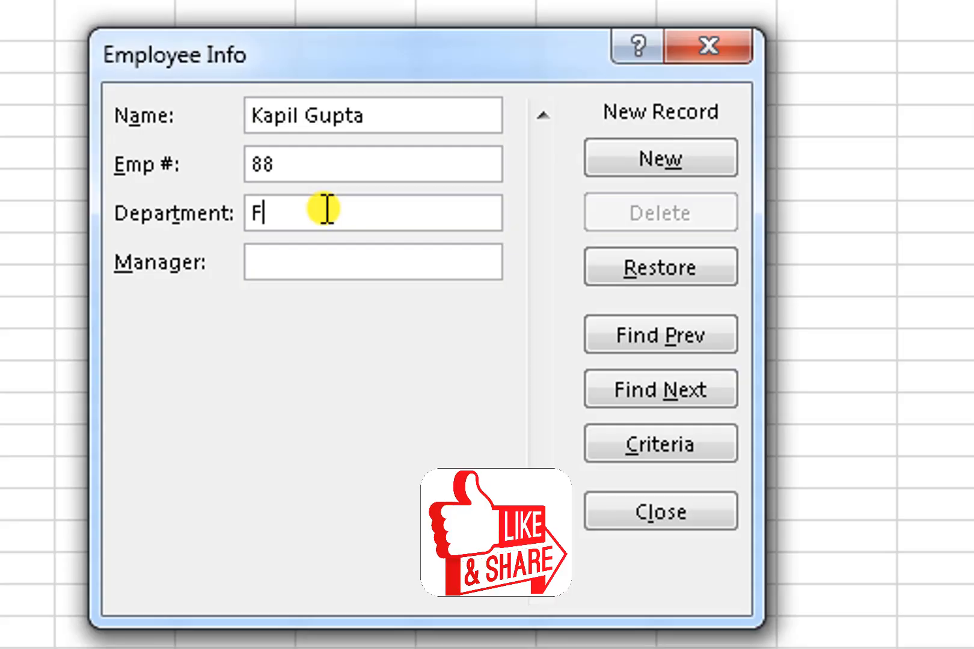
pyautogui.write('nance')
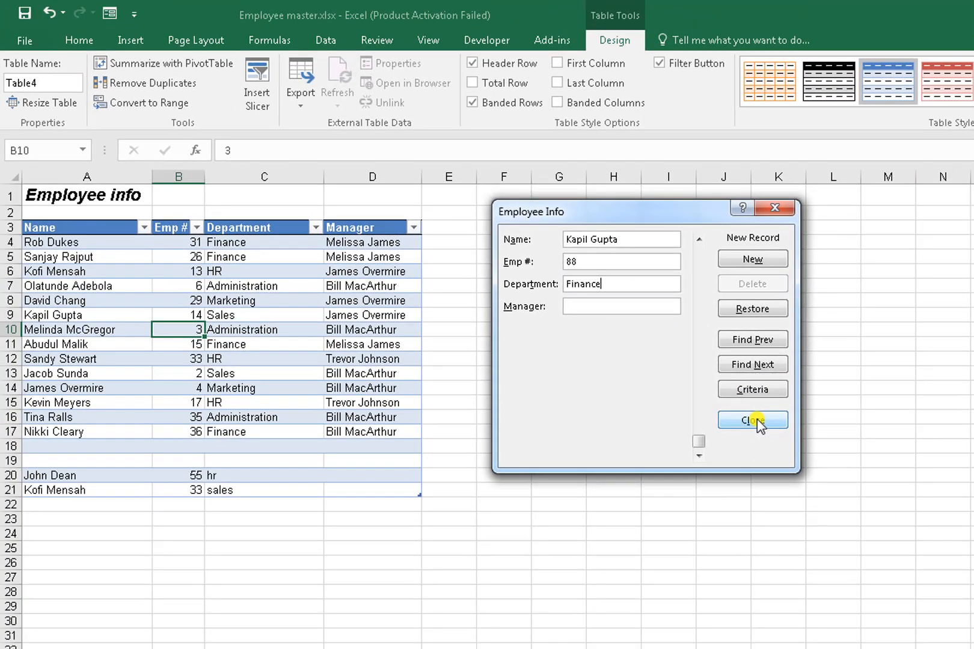
pyautogui.click(753, 420)
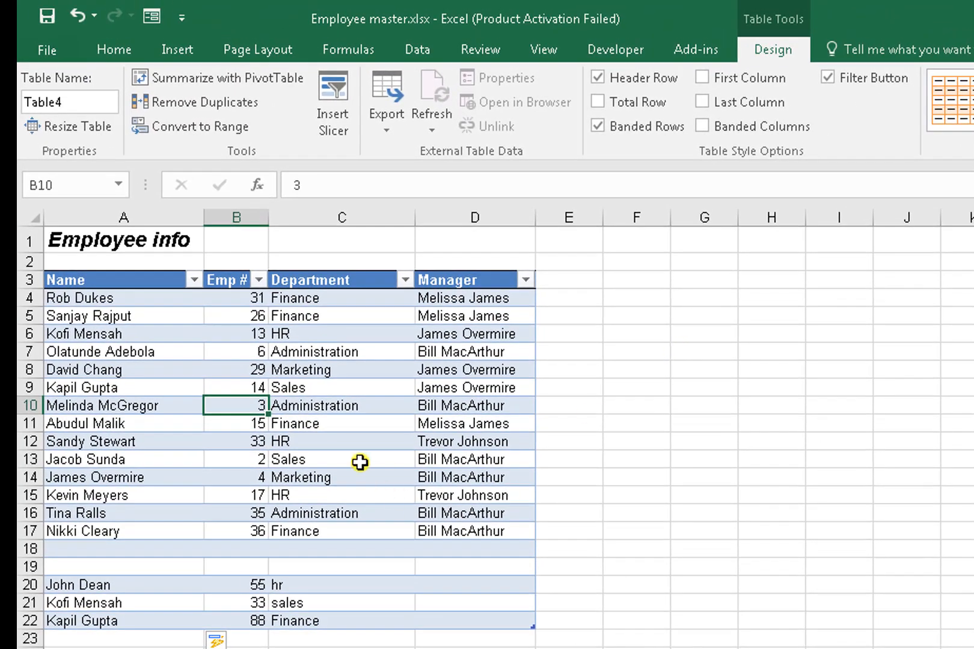
# Reopen the data entry form from a cell in the employee table and browse forward and back through the records.
pyautogui.click(301, 409)
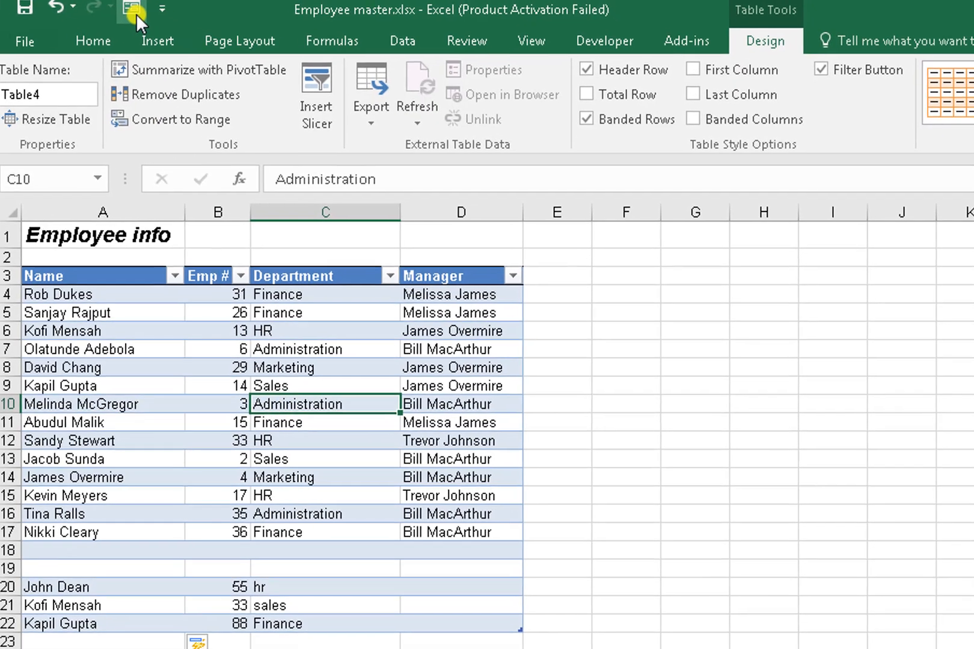
pyautogui.click(152, 16)
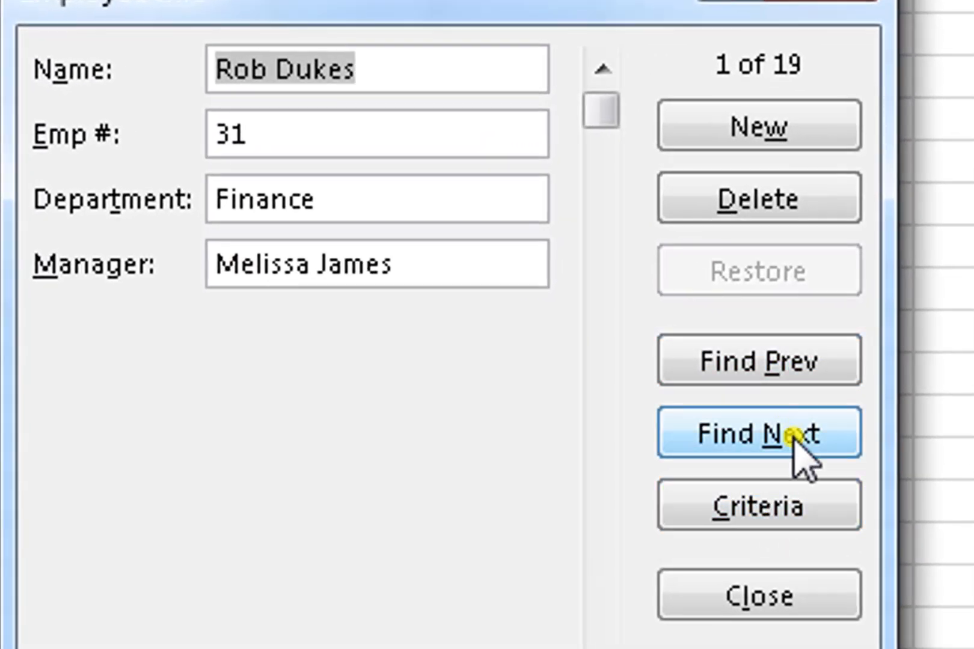
pyautogui.click(799, 434)
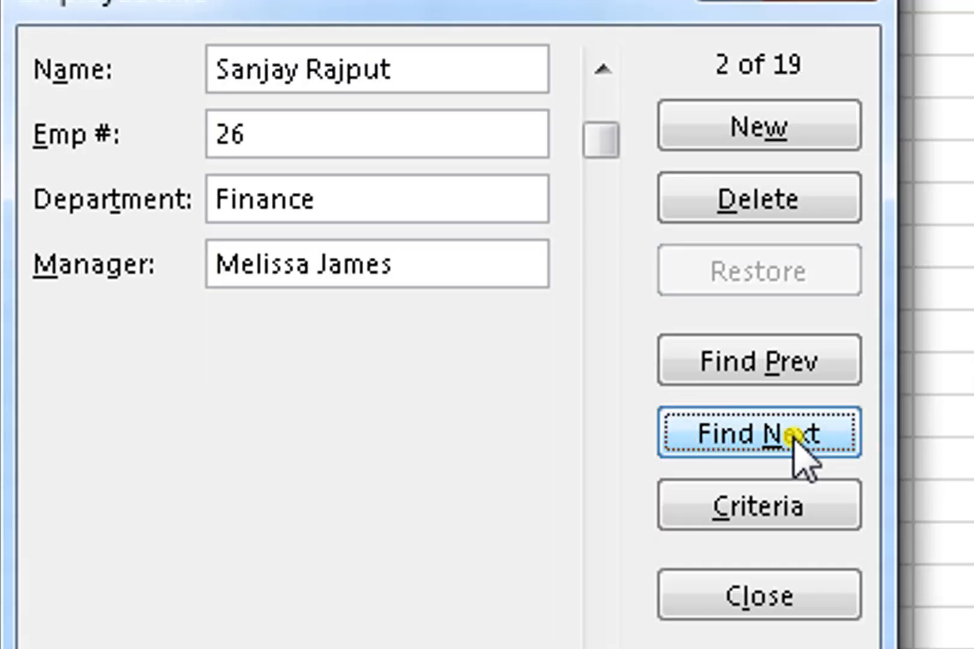
pyautogui.click(799, 434)
pyautogui.click(796, 434)
pyautogui.click(797, 434)
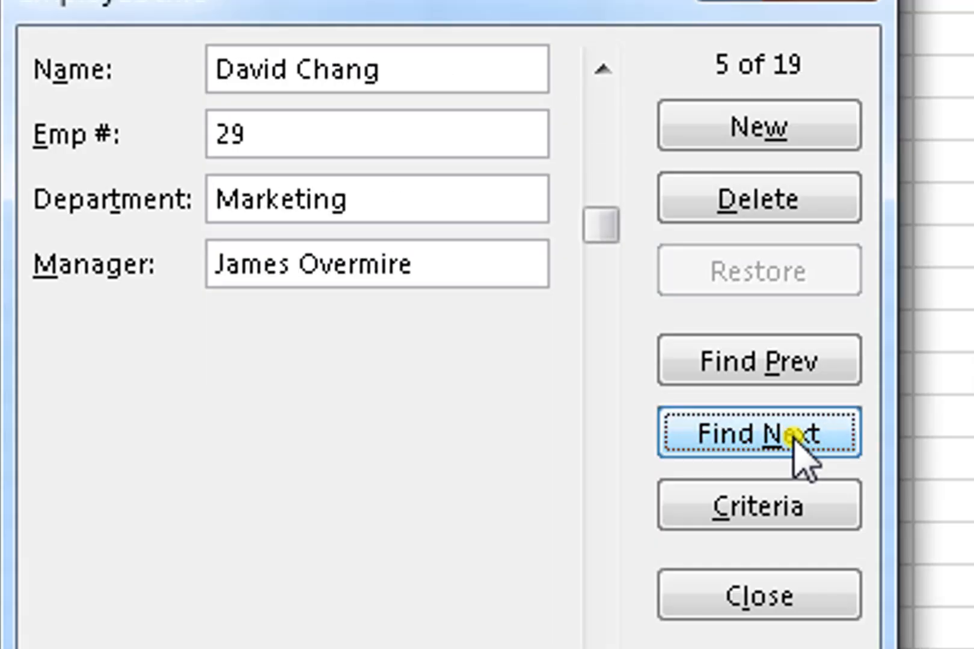
pyautogui.click(796, 434)
pyautogui.click(796, 434)
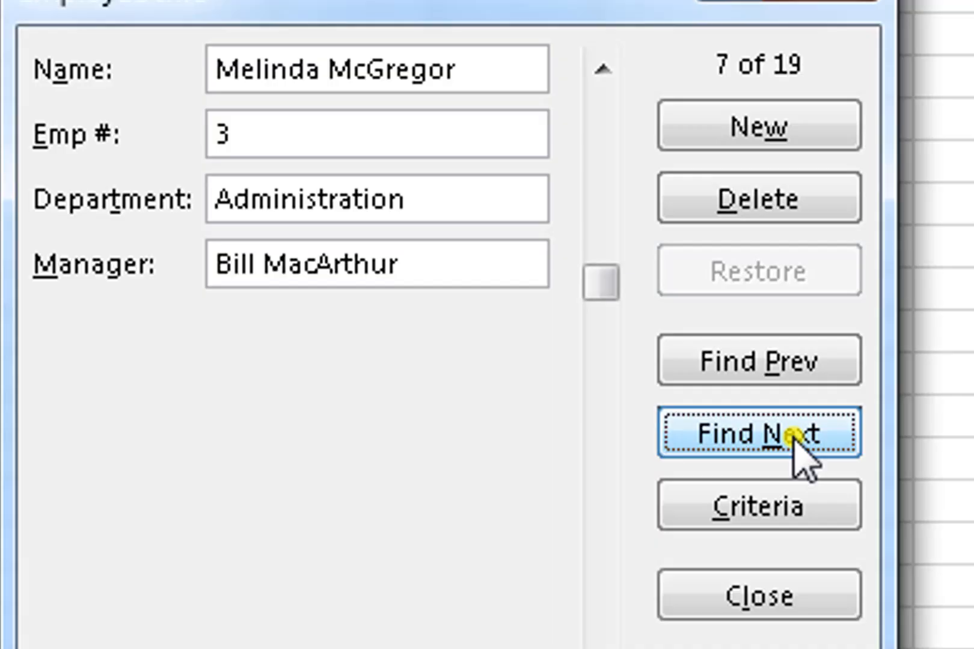
pyautogui.click(796, 434)
pyautogui.click(797, 434)
pyautogui.click(793, 434)
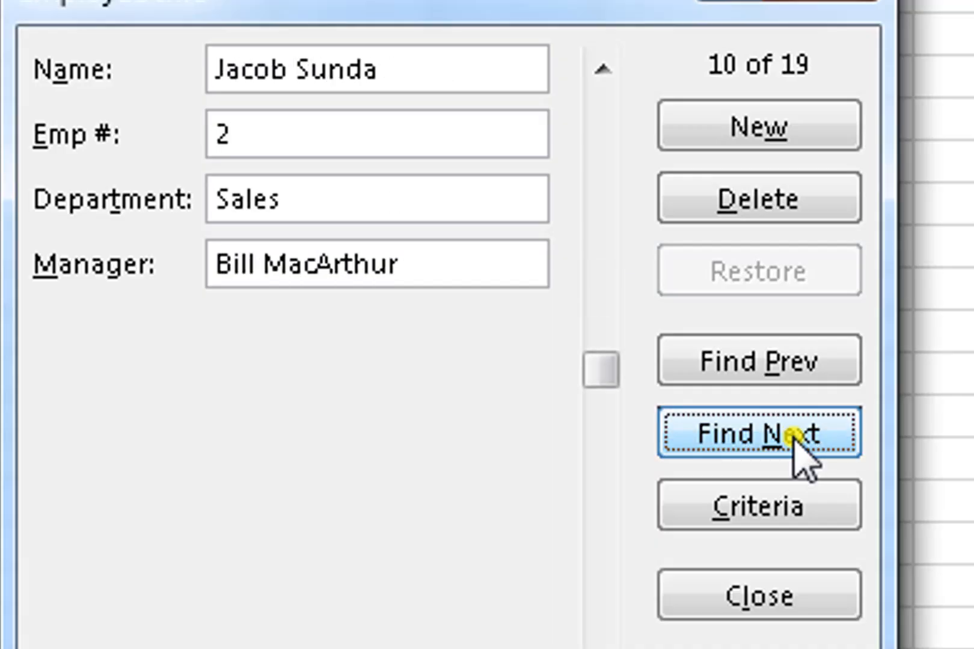
pyautogui.click(793, 434)
pyautogui.click(777, 363)
pyautogui.click(777, 363)
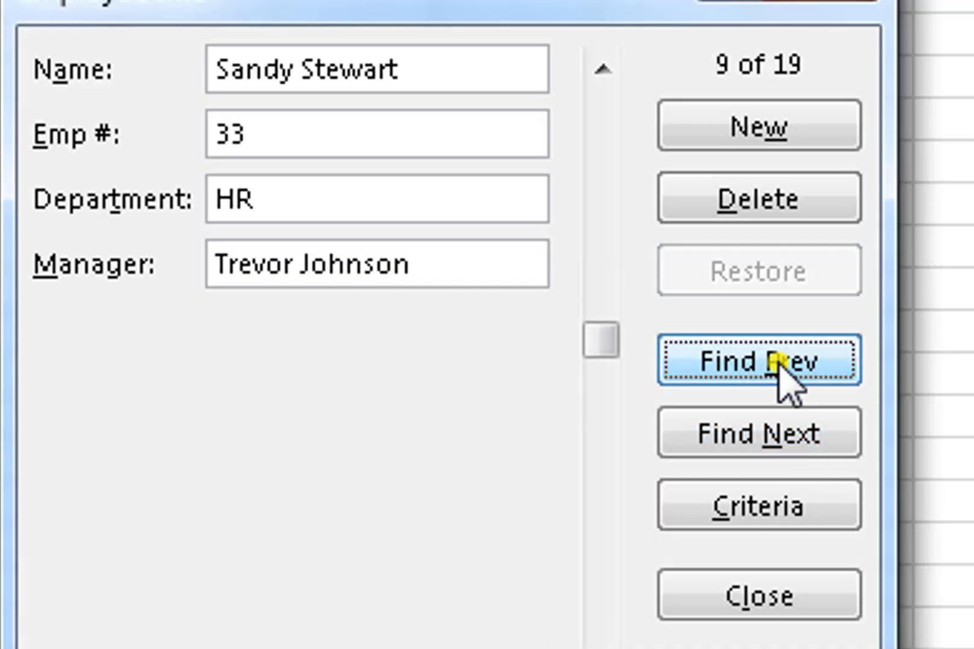
pyautogui.click(777, 363)
pyautogui.click(778, 364)
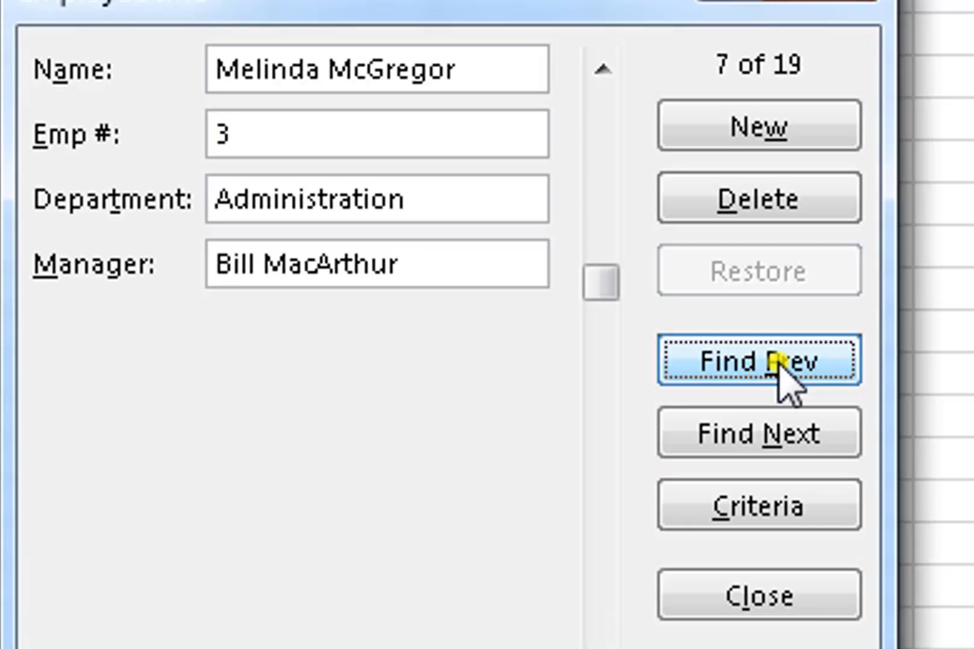
pyautogui.click(777, 364)
pyautogui.click(777, 363)
pyautogui.click(777, 364)
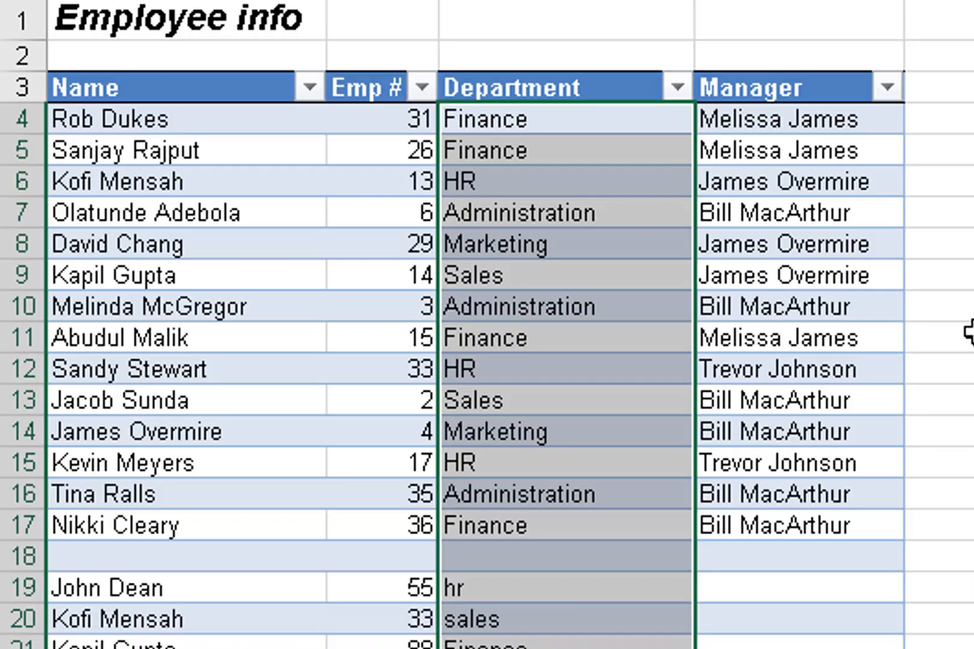
# Reopen the data entry form from a table cell and permanently delete the fifth employee record, in the Marketing department.
pyautogui.click(969, 333)
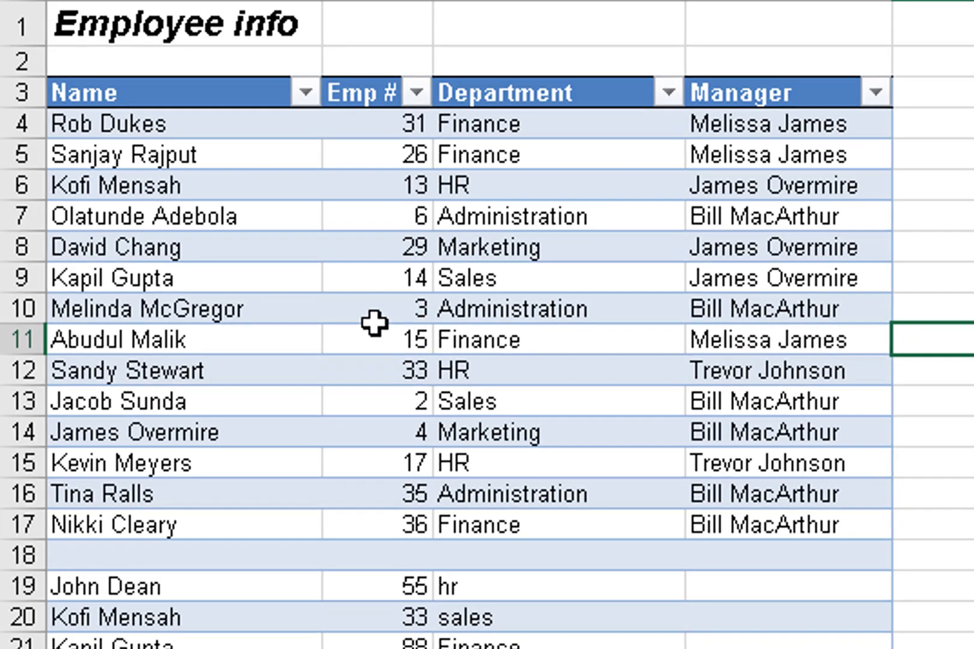
pyautogui.click(384, 318)
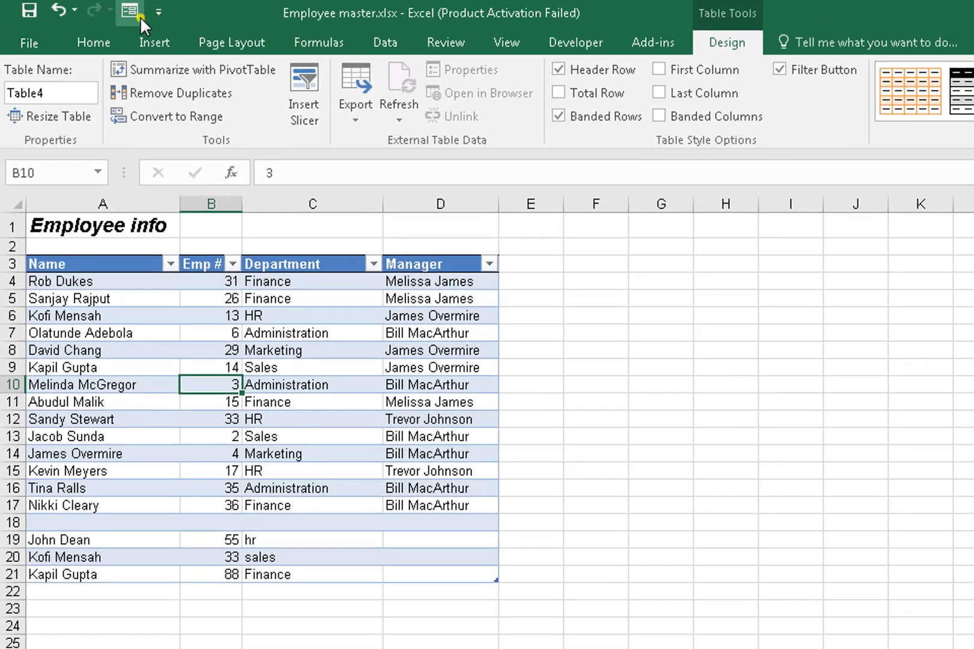
pyautogui.click(135, 16)
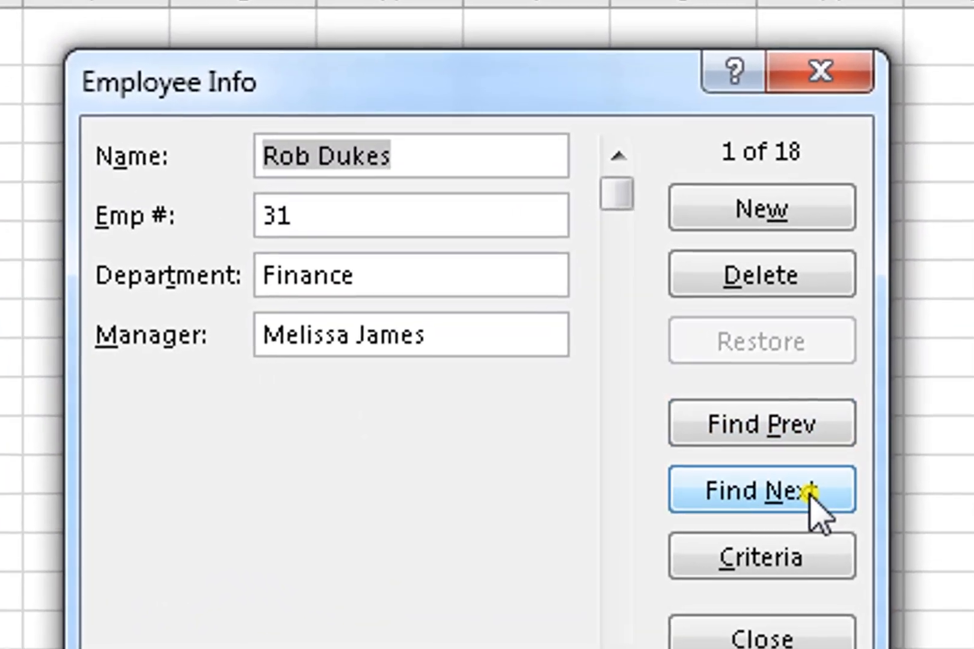
pyautogui.click(812, 493)
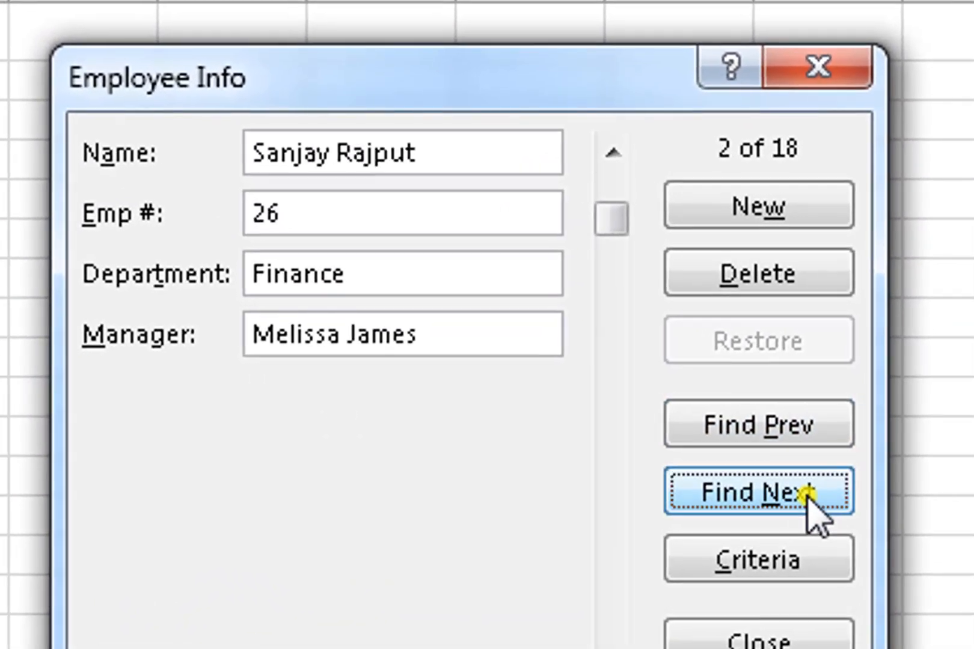
pyautogui.click(811, 494)
pyautogui.click(813, 494)
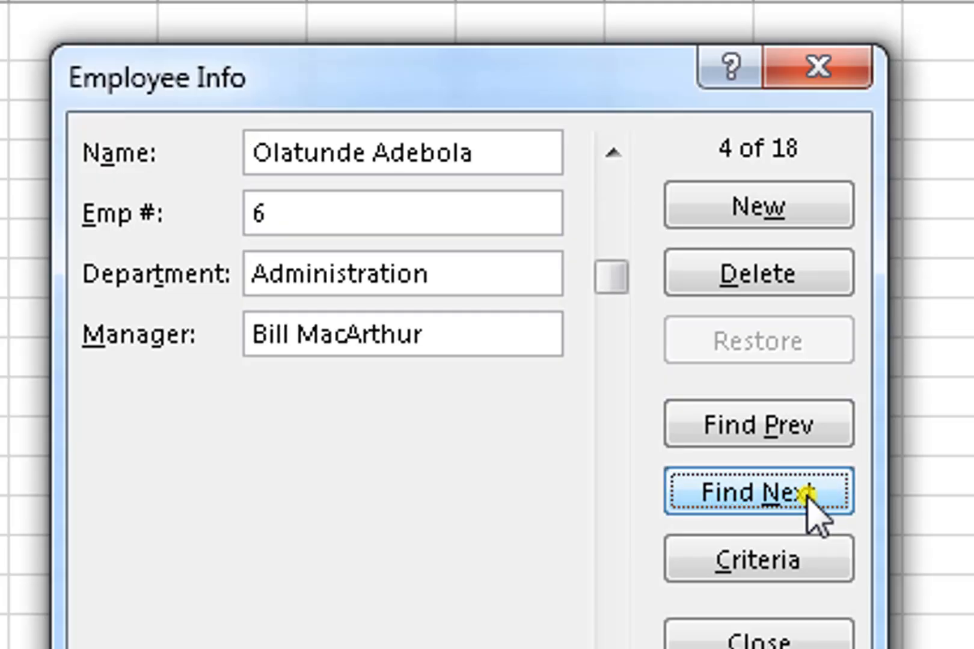
pyautogui.click(812, 493)
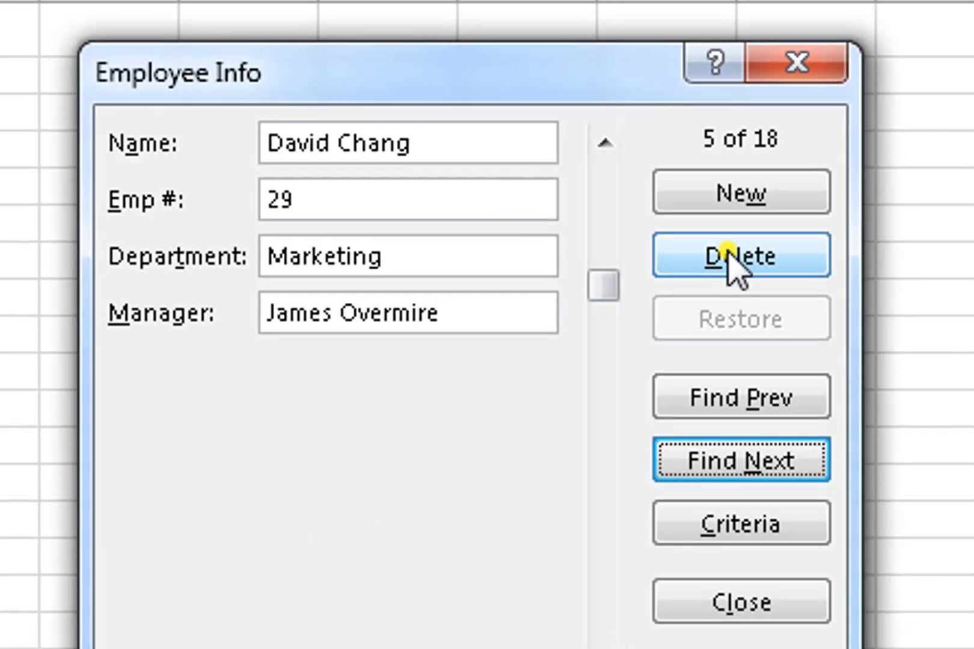
pyautogui.click(744, 269)
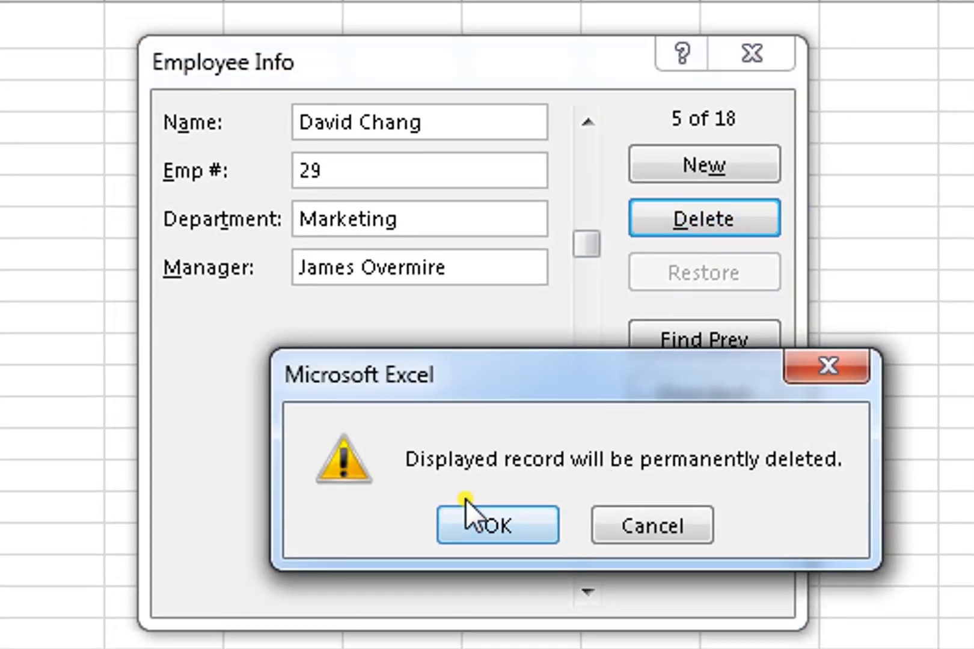
pyautogui.click(512, 531)
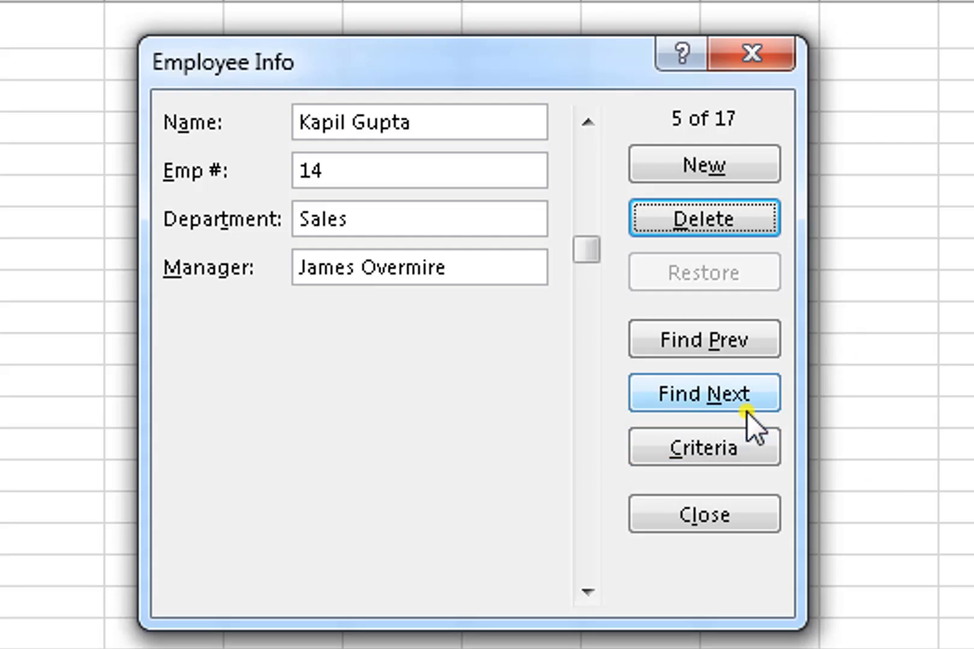
# Go to the eighth employee record, in the HR department, permanently delete it and close the form.
pyautogui.click(732, 395)
pyautogui.click(732, 395)
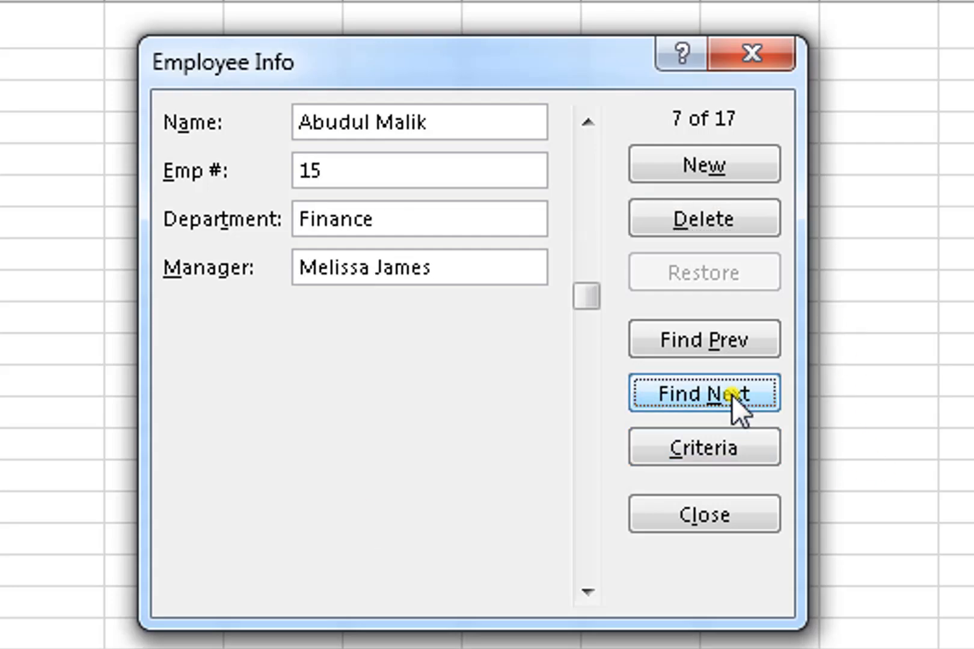
pyautogui.click(732, 394)
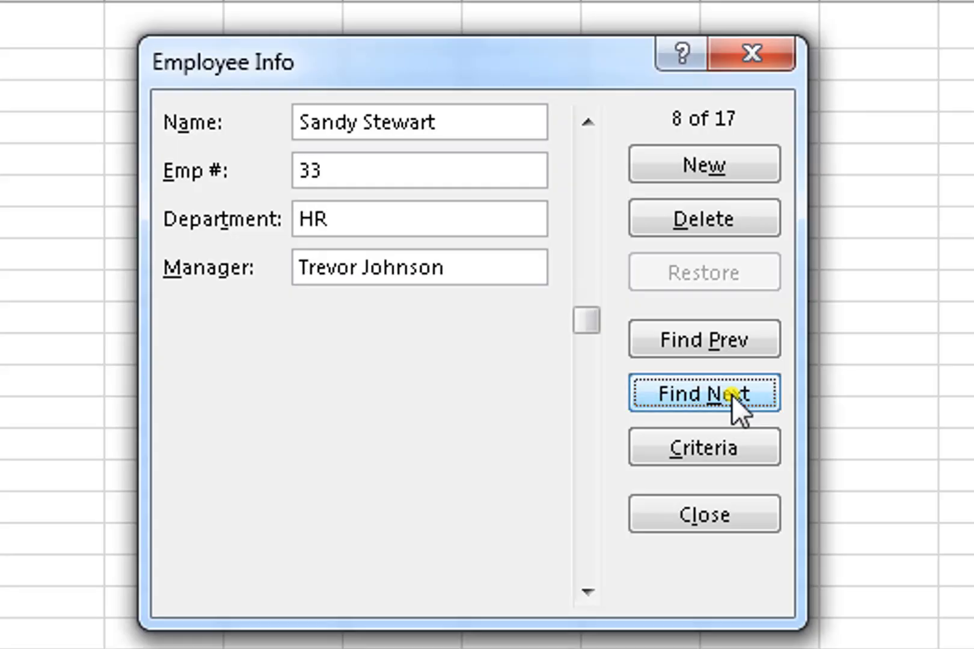
pyautogui.click(723, 223)
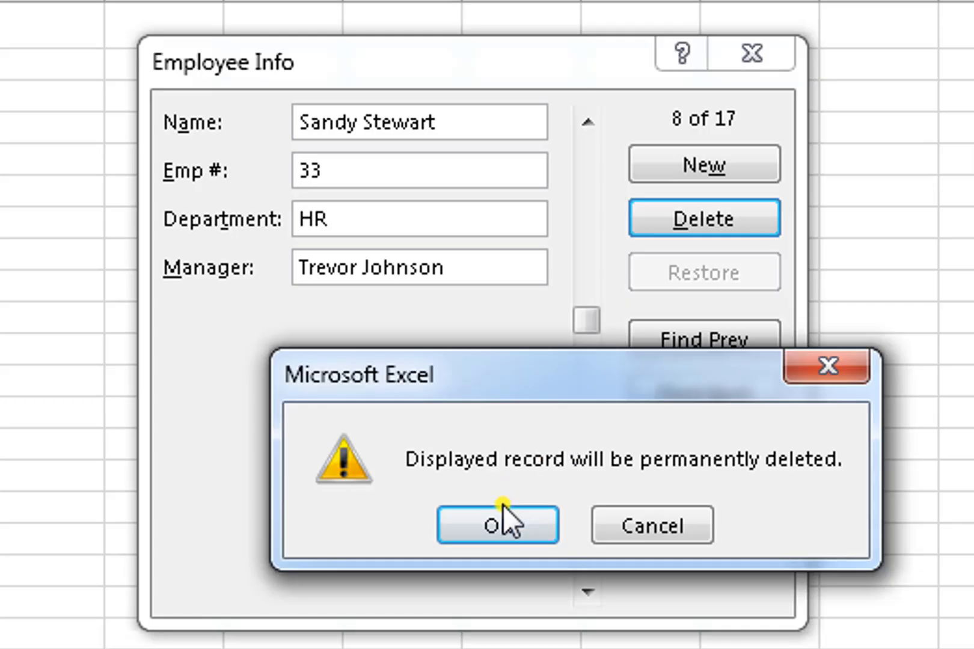
pyautogui.click(503, 524)
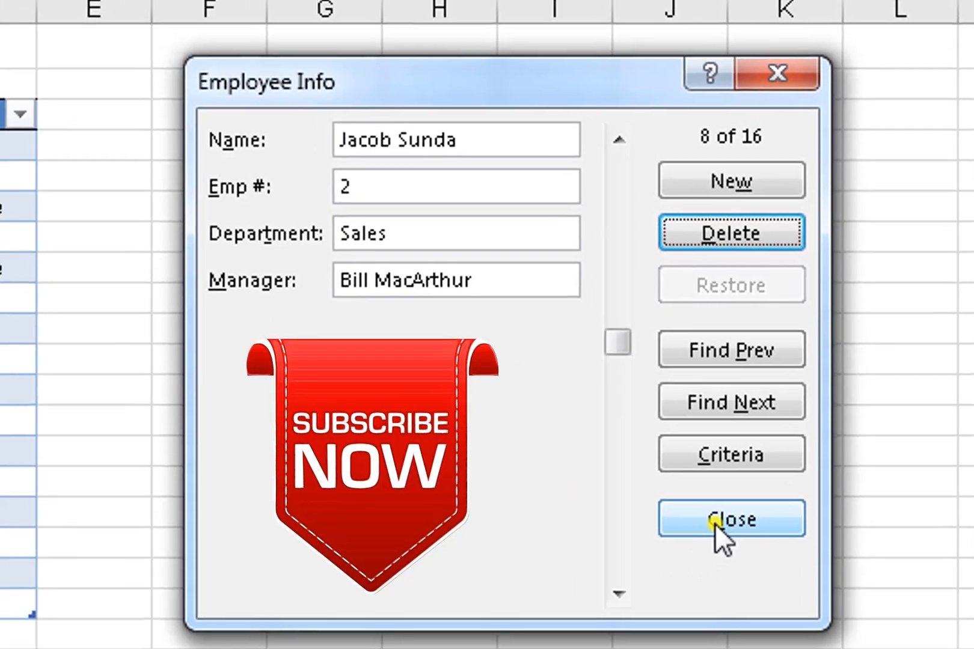
pyautogui.click(715, 521)
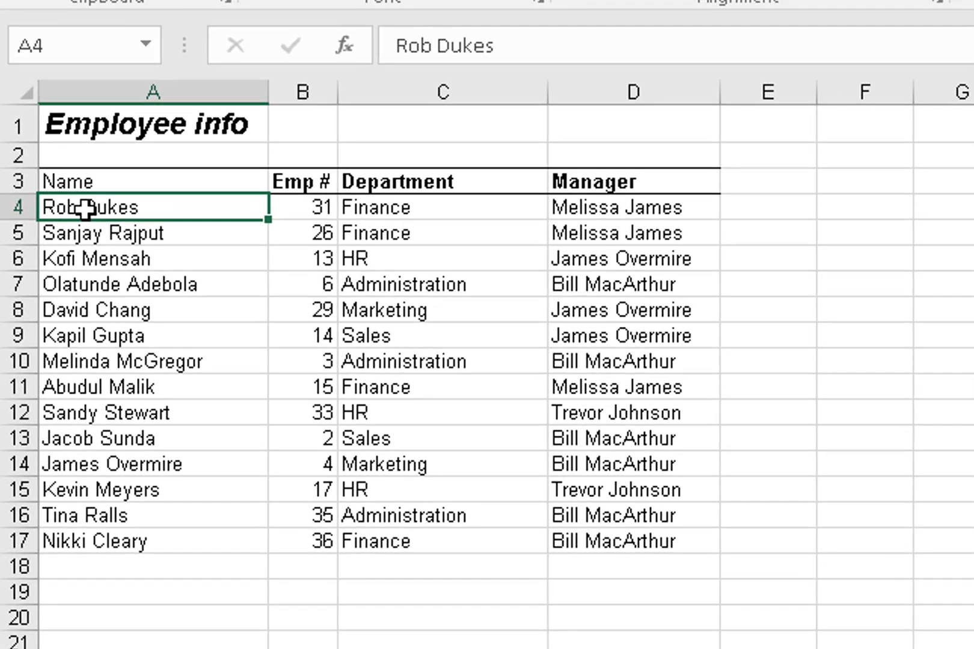
# Clear the contents of all employee rows in A4:D17 of the plain list, keeping the headers in row 3.
pyautogui.moveTo(84, 207); pyautogui.dragTo(624, 490)
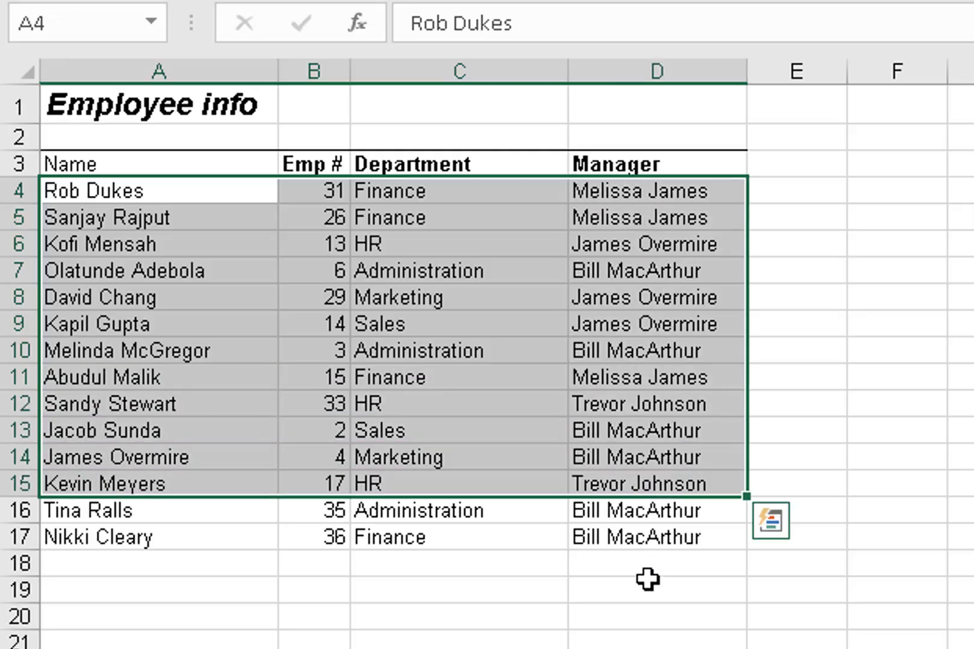
pyautogui.click(715, 534)
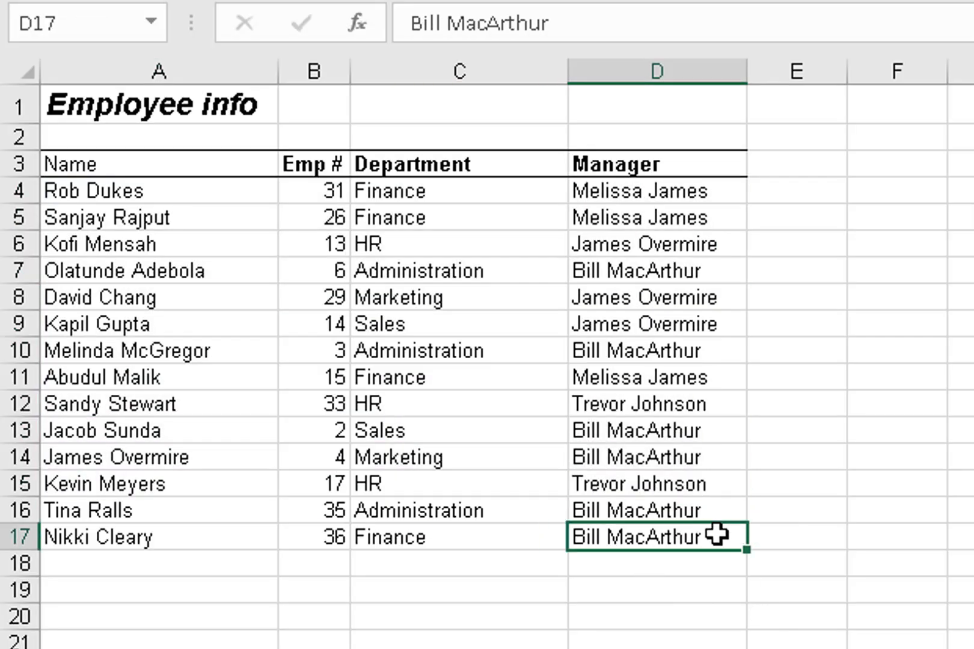
pyautogui.moveTo(77, 195); pyautogui.dragTo(661, 536)
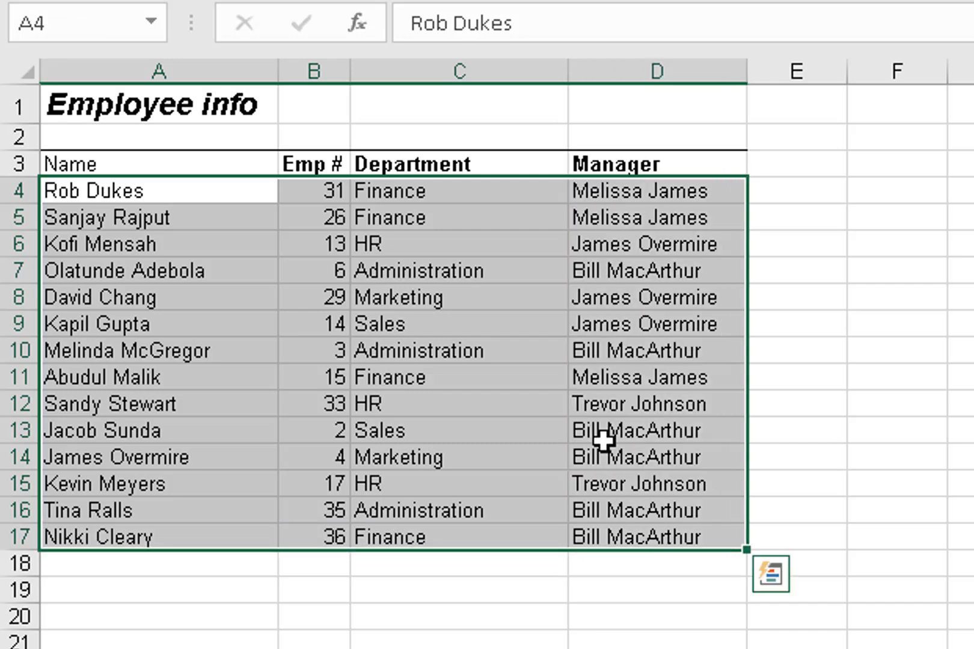
pyautogui.rightClick(602, 440)
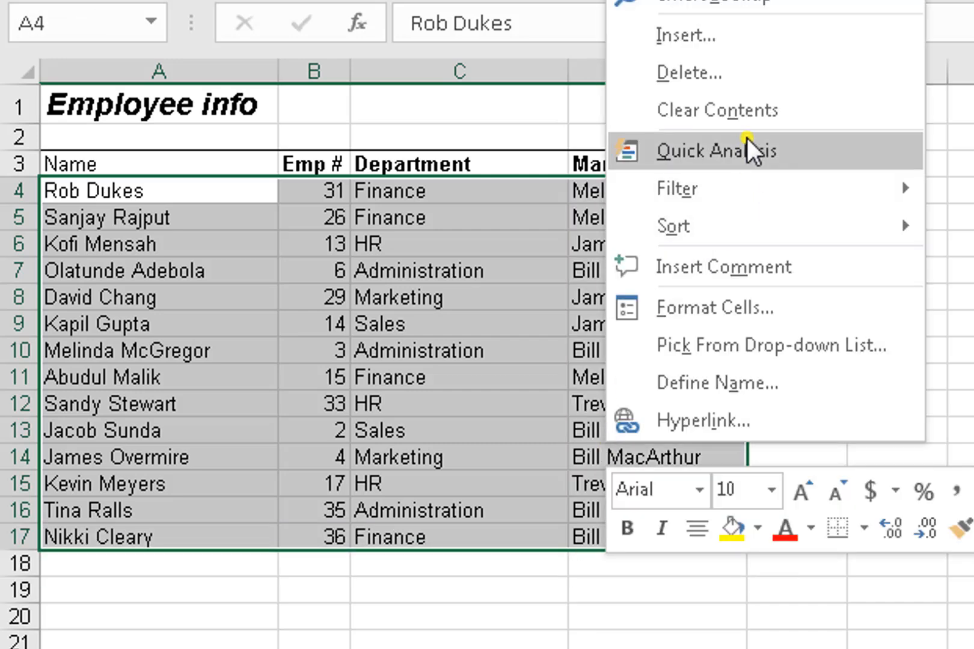
pyautogui.click(737, 116)
pyautogui.click(648, 382)
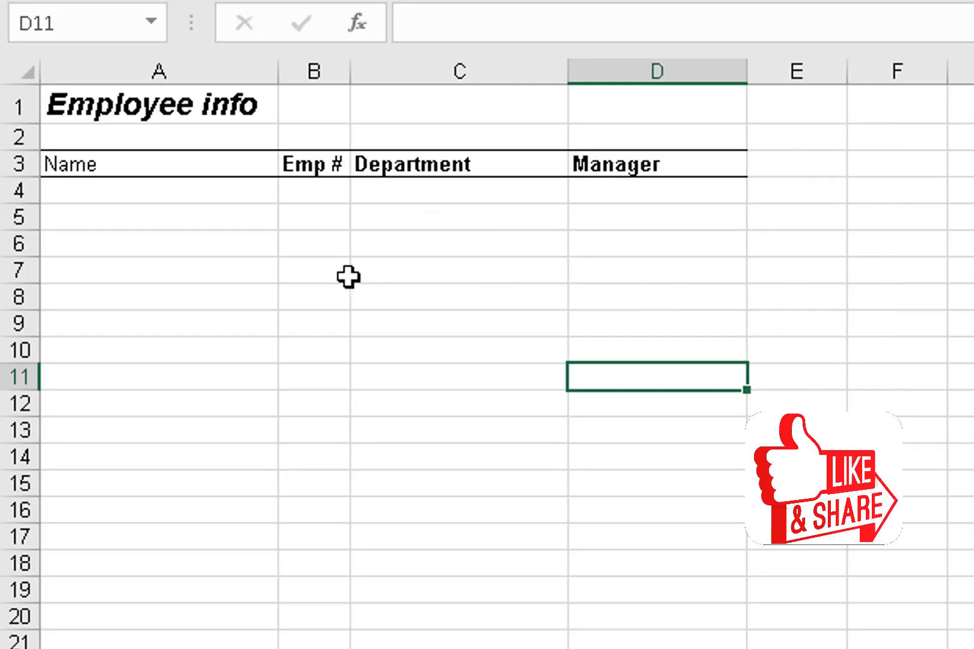
pyautogui.click(420, 380)
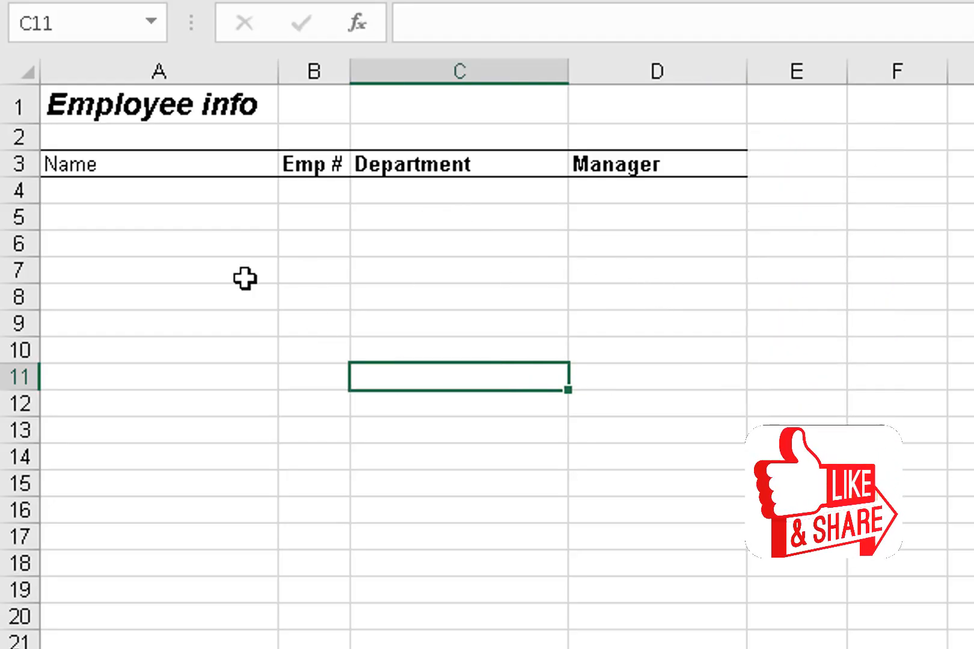
pyautogui.moveTo(66, 166); pyautogui.dragTo(695, 648)
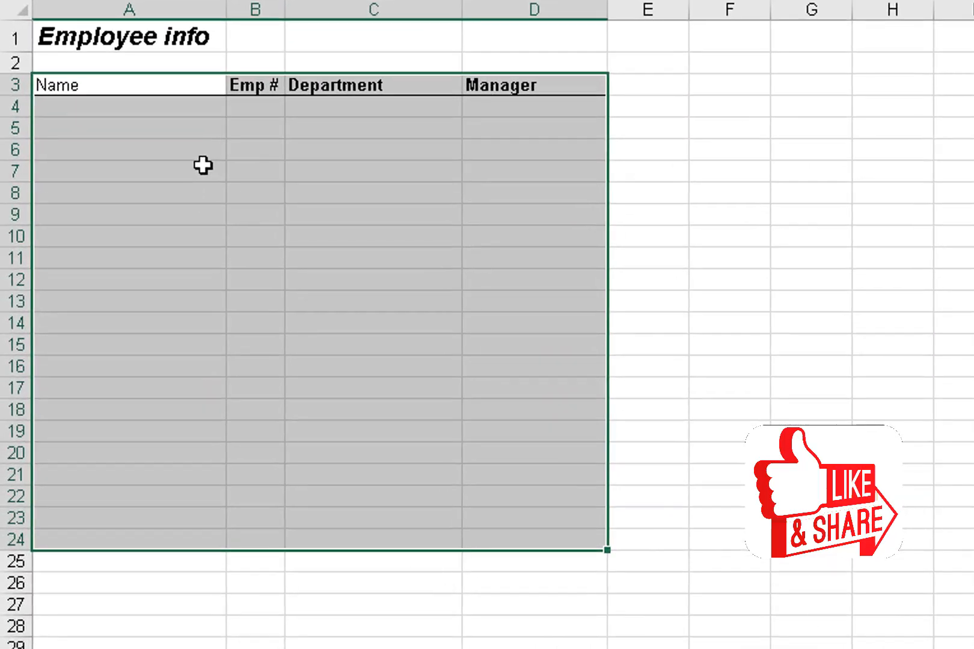
pyautogui.click(204, 165)
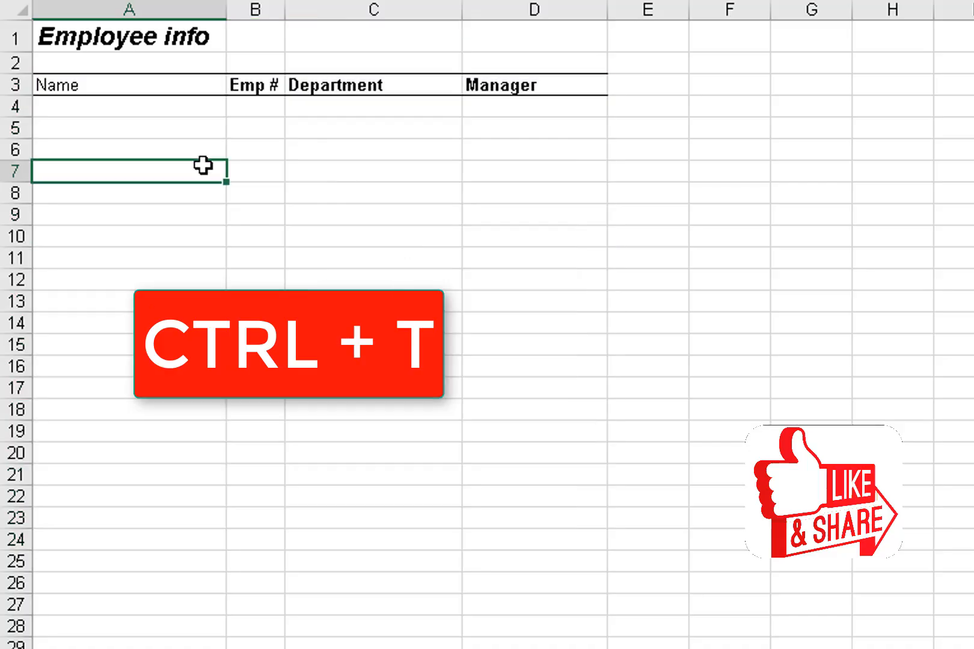
# Convert the header row and the empty rows below it, A3:D19, into a table that has headers.
pyautogui.moveTo(55, 94); pyautogui.dragTo(528, 431)
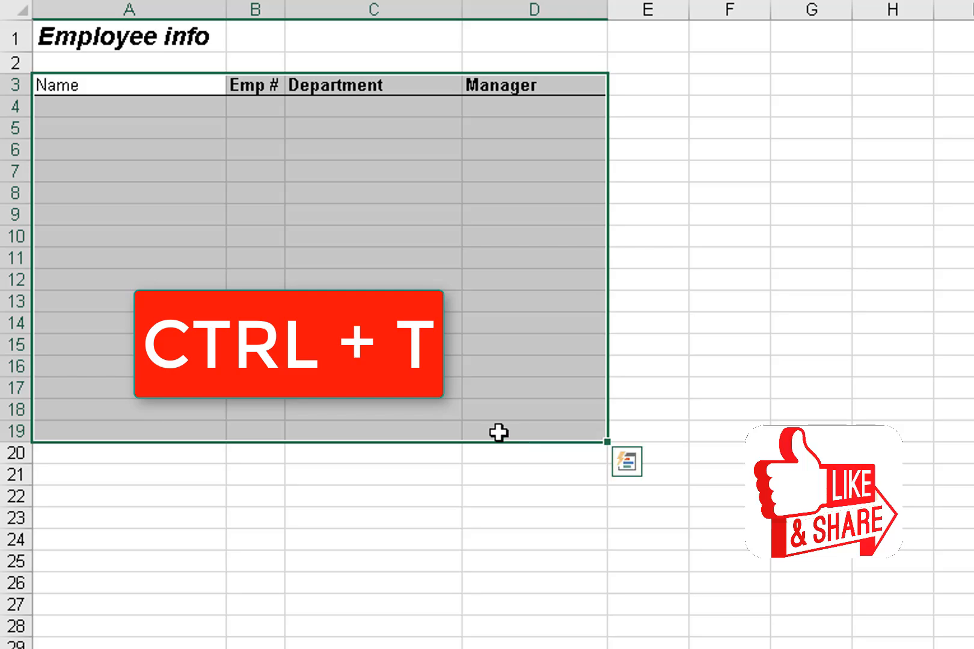
pyautogui.hotkey('ctrl', 't')
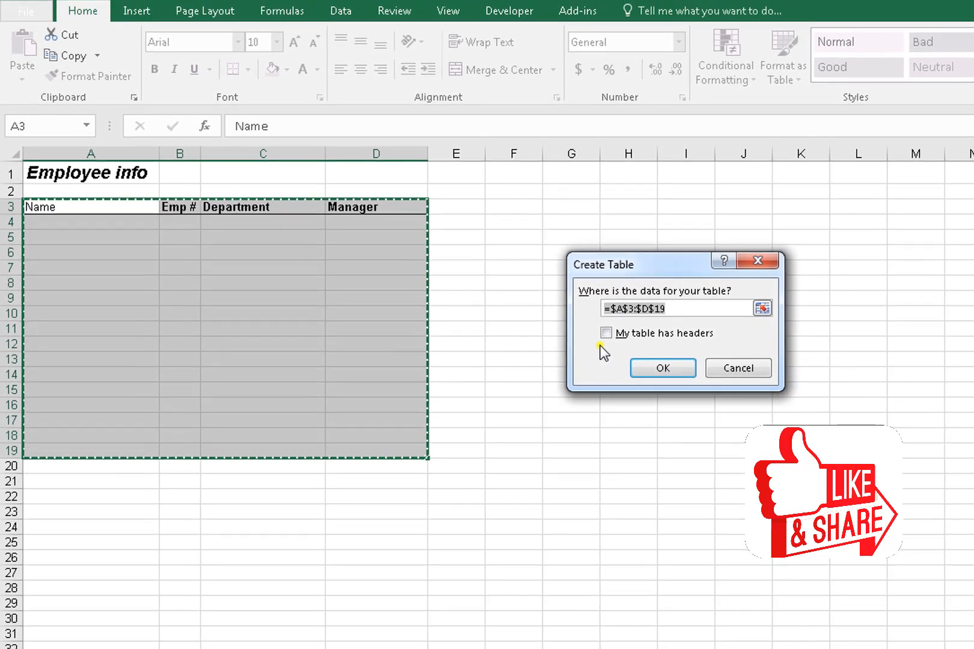
pyautogui.click(605, 332)
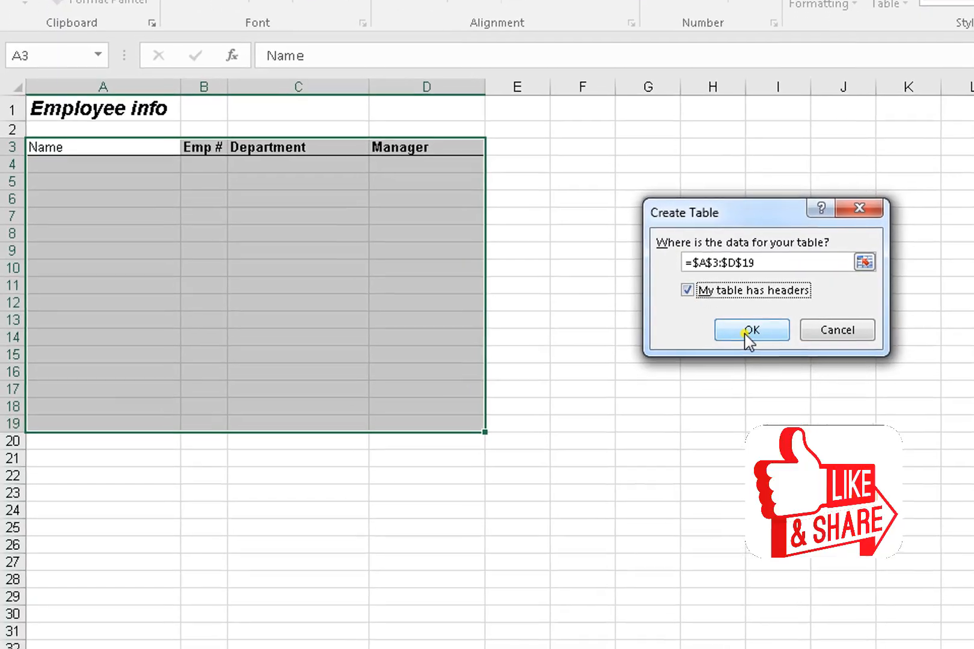
pyautogui.click(662, 368)
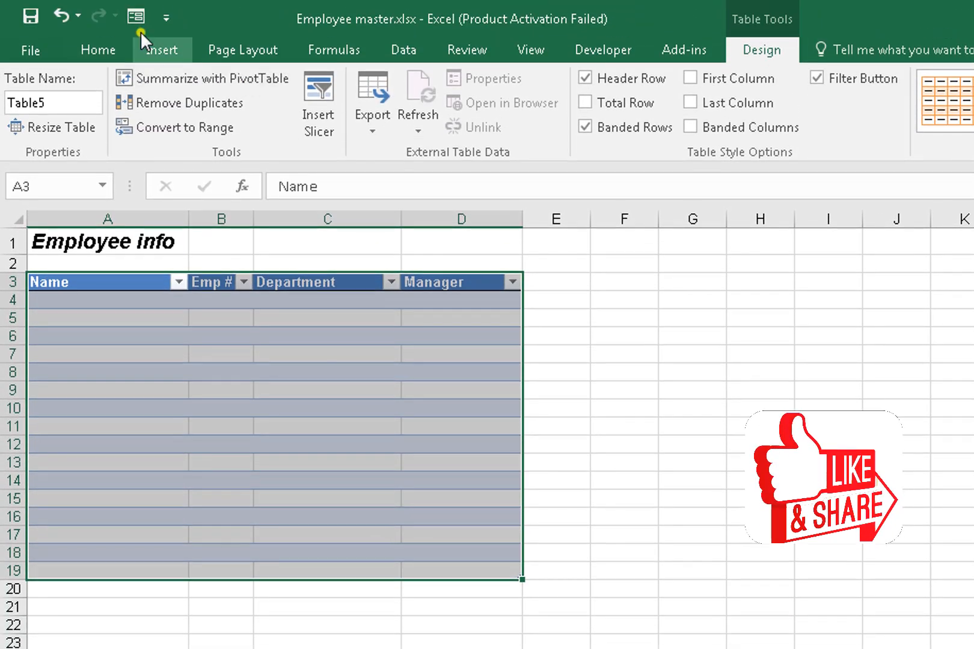
# Open the data entry form, add a first employee record with name, employee number and department hr, and start a second with the employee's name.
pyautogui.click(134, 15)
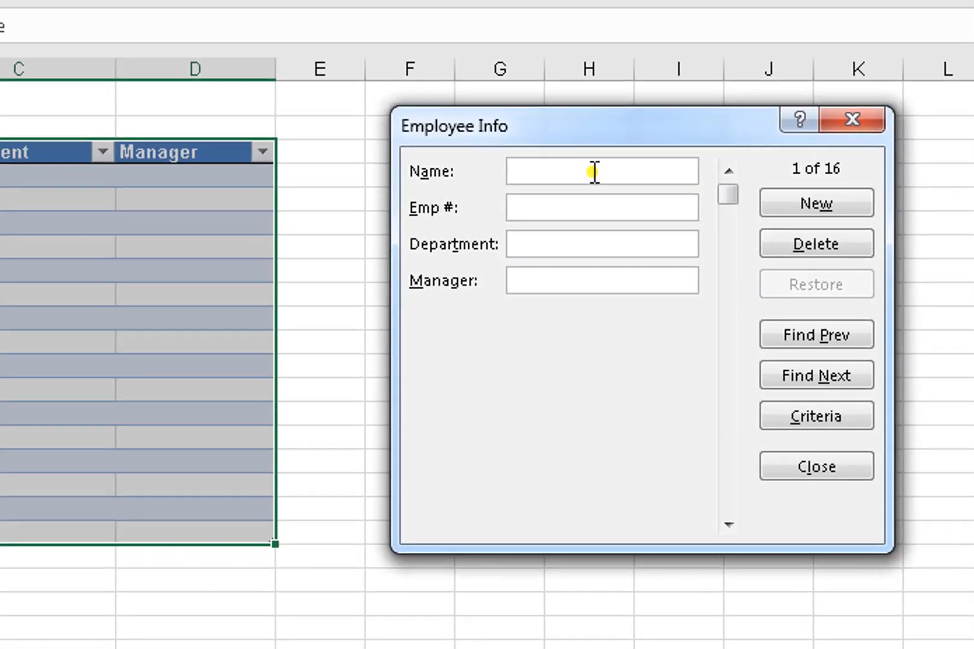
pyautogui.write('Richard')
pyautogui.press('Tab')
pyautogui.write('33')
pyautogui.press('Tab')
pyautogui.write('hr')
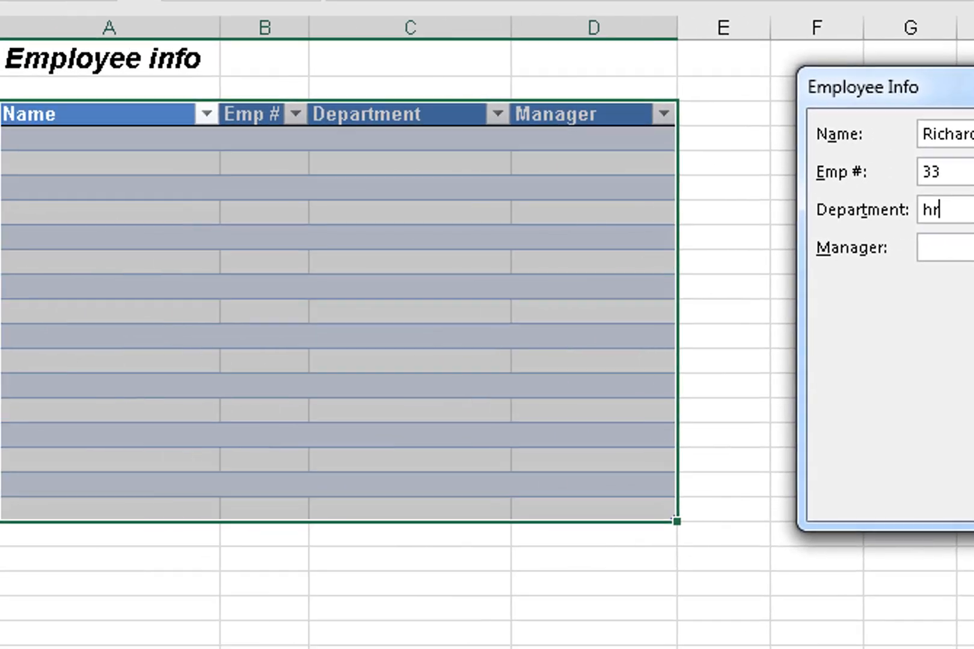
pyautogui.press('Return')
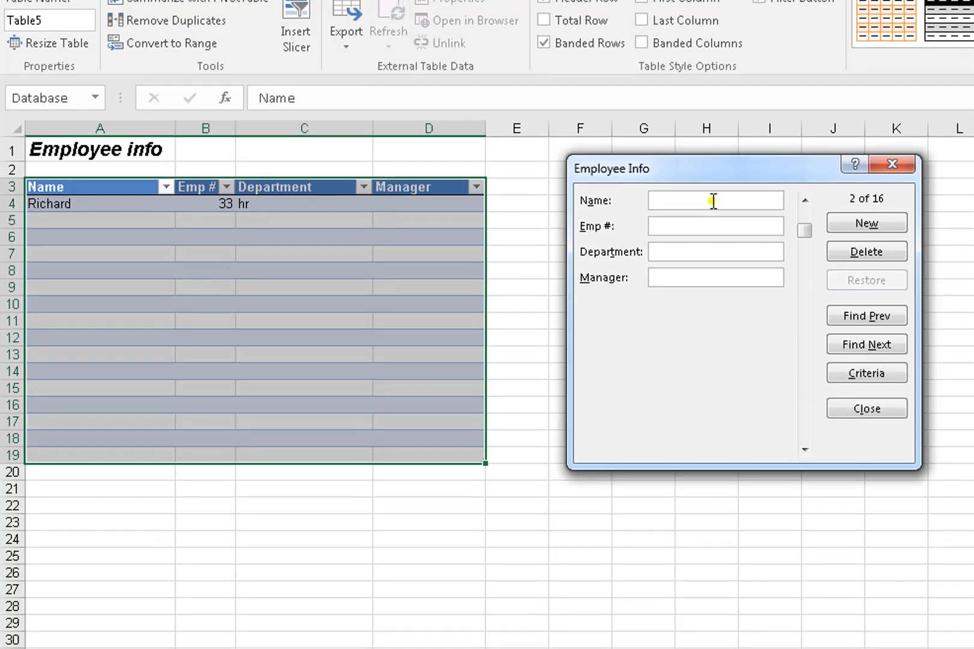
pyautogui.write('Mary')
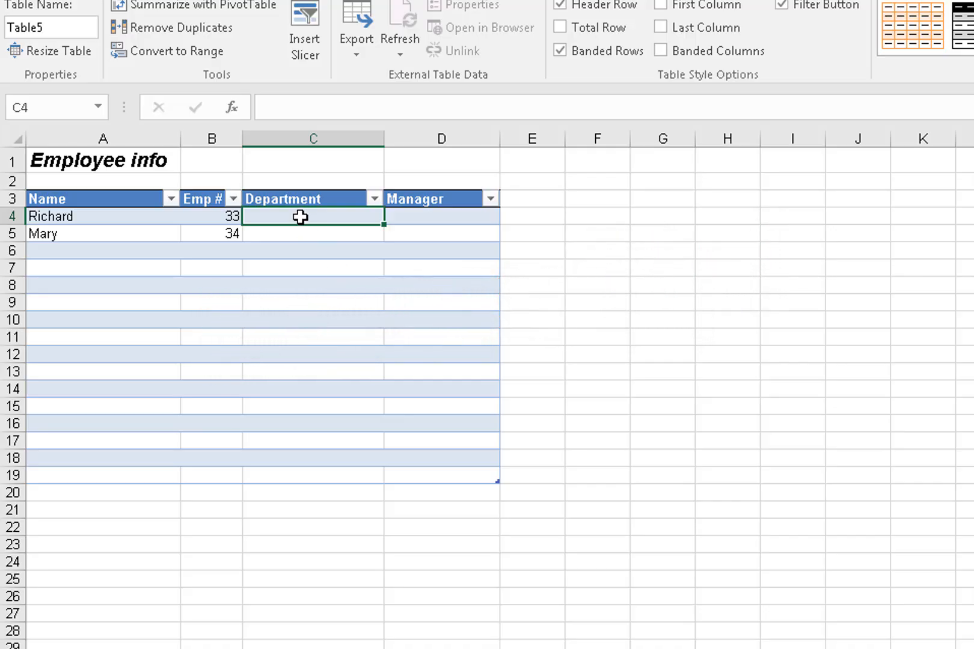
pyautogui.moveTo(301, 217); pyautogui.dragTo(310, 251)
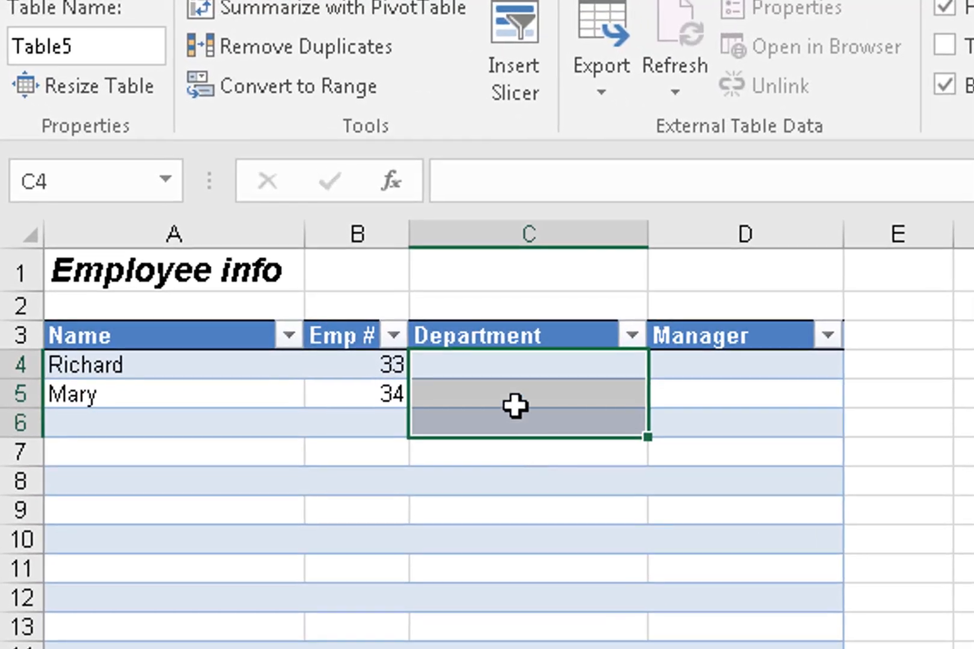
pyautogui.moveTo(511, 368); pyautogui.dragTo(524, 648)
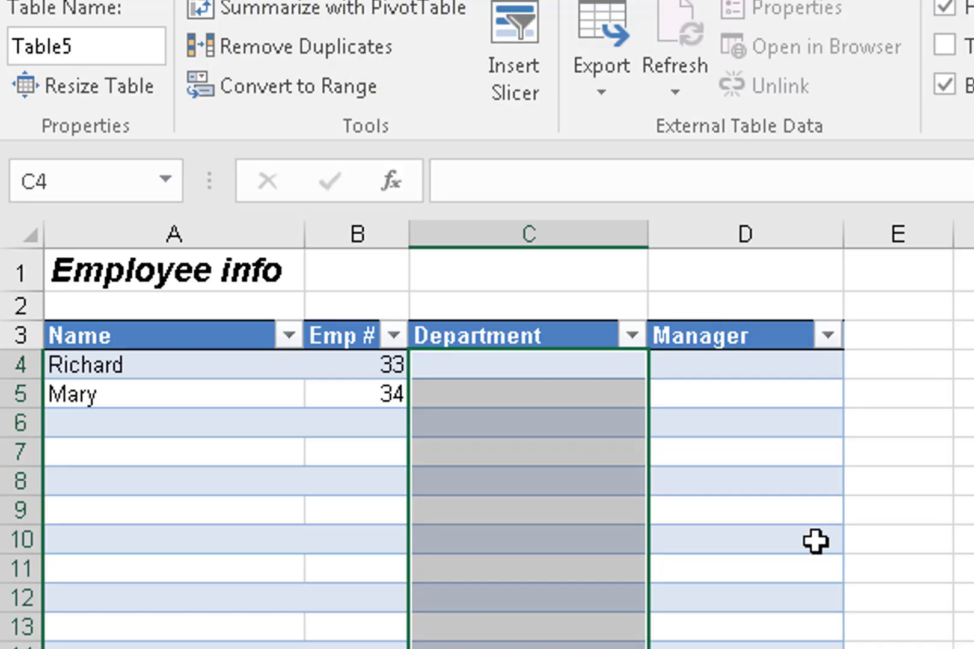
pyautogui.click(601, 548)
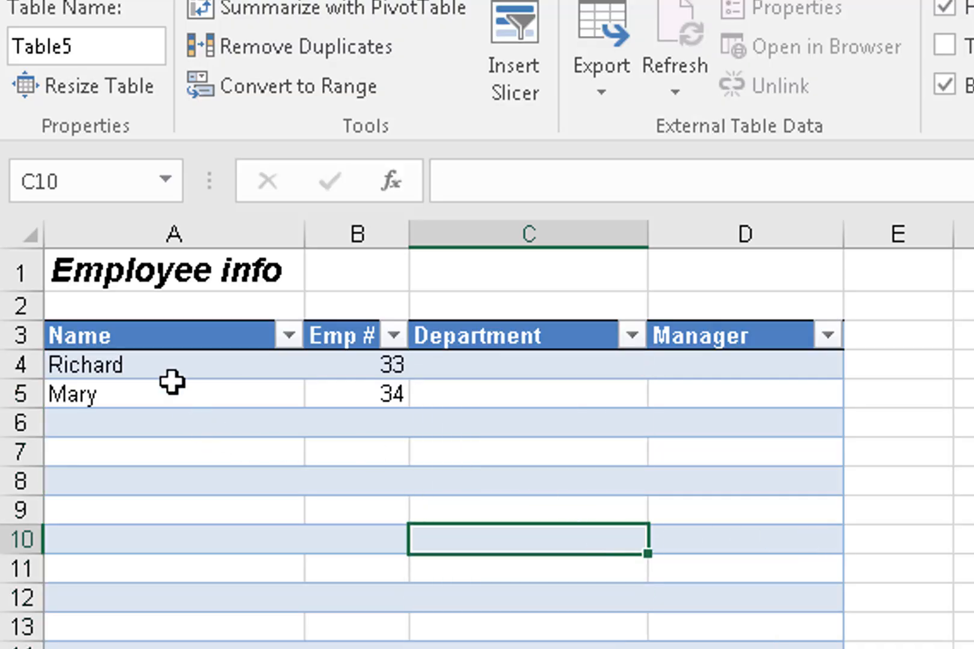
pyautogui.moveTo(172, 380); pyautogui.dragTo(172, 648)
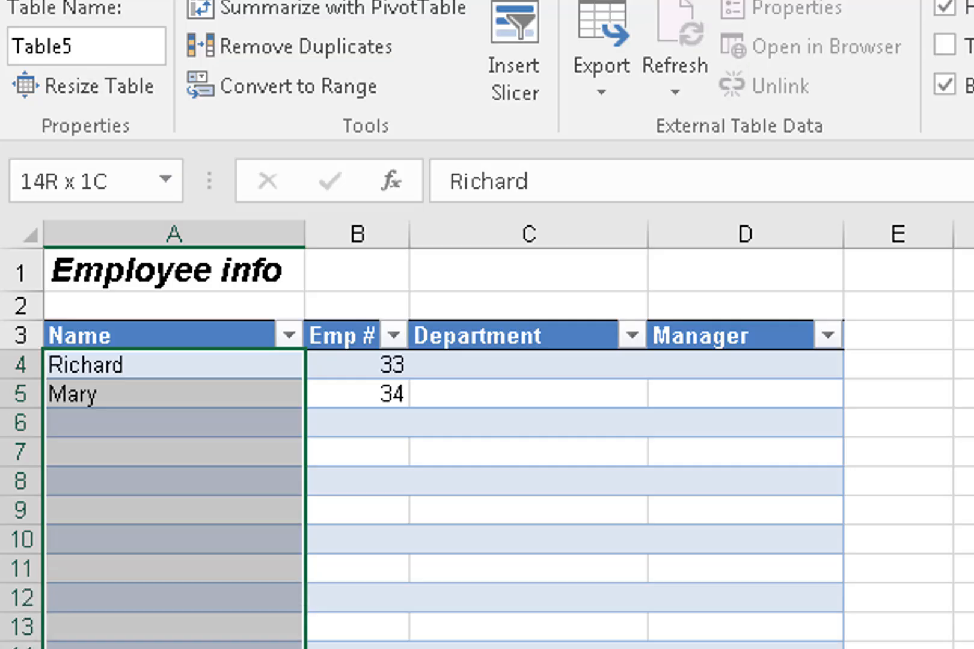
pyautogui.moveTo(527, 371); pyautogui.dragTo(533, 648)
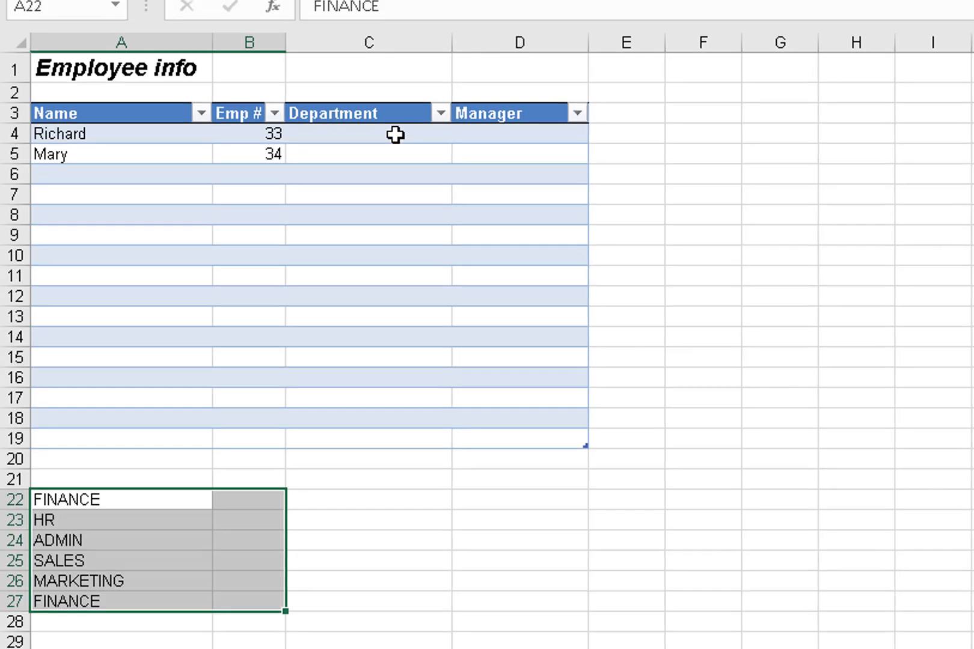
pyautogui.click(415, 101)
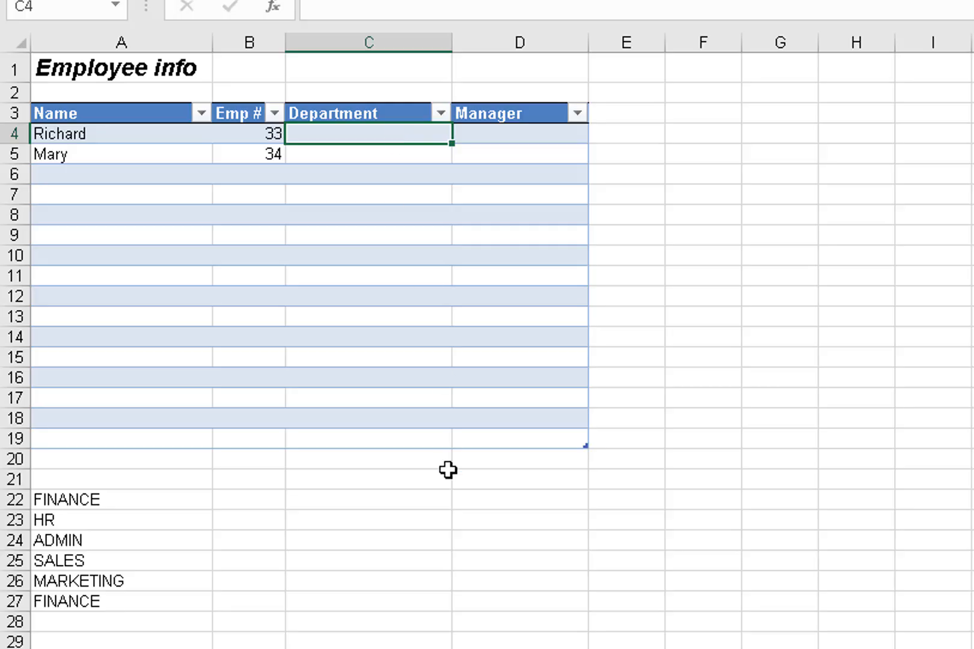
pyautogui.click(400, 356)
pyautogui.click(353, 135)
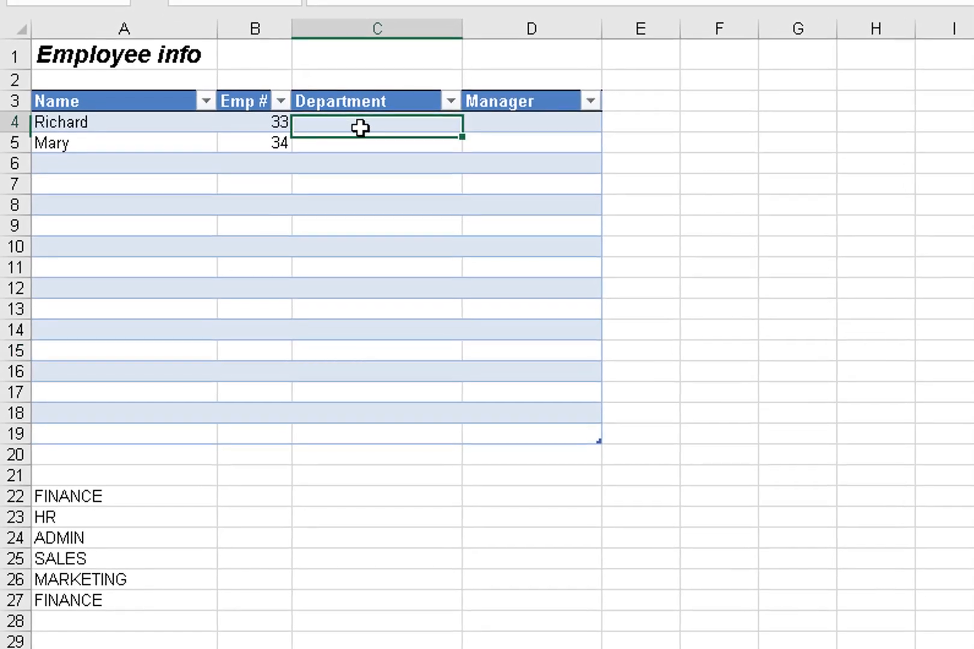
# Select the Department cells C4:C19 of the table and open the Data Validation settings for them.
pyautogui.moveTo(360, 127); pyautogui.dragTo(372, 431)
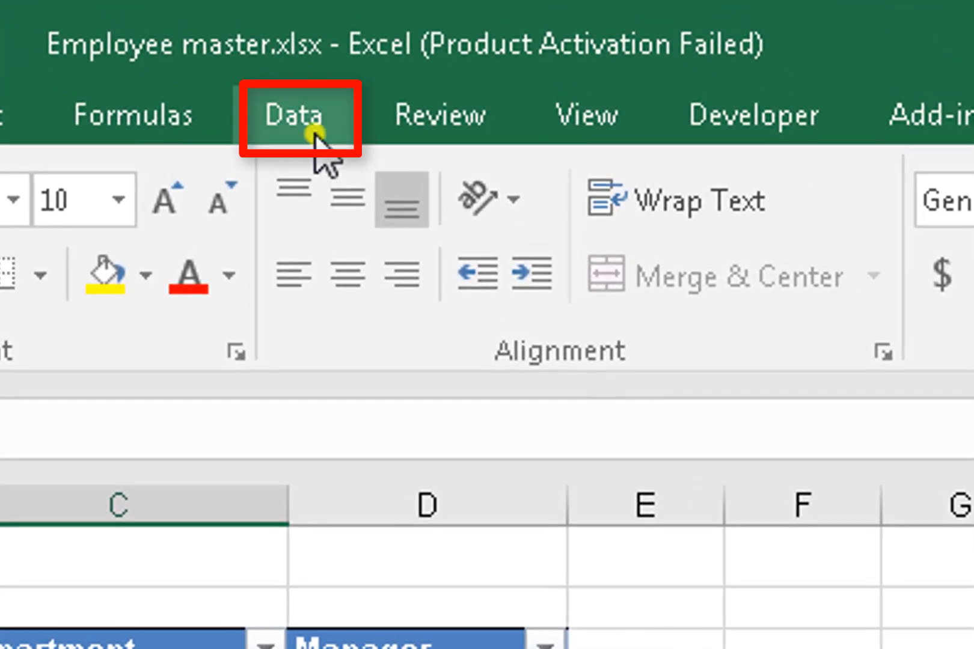
pyautogui.click(298, 111)
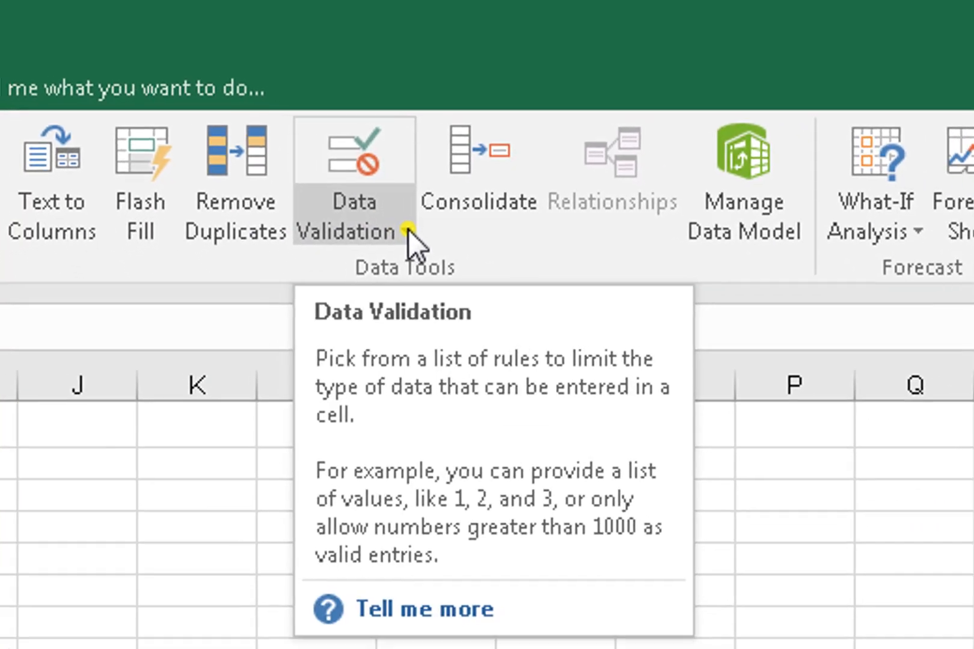
pyautogui.click(449, 271)
pyautogui.click(521, 228)
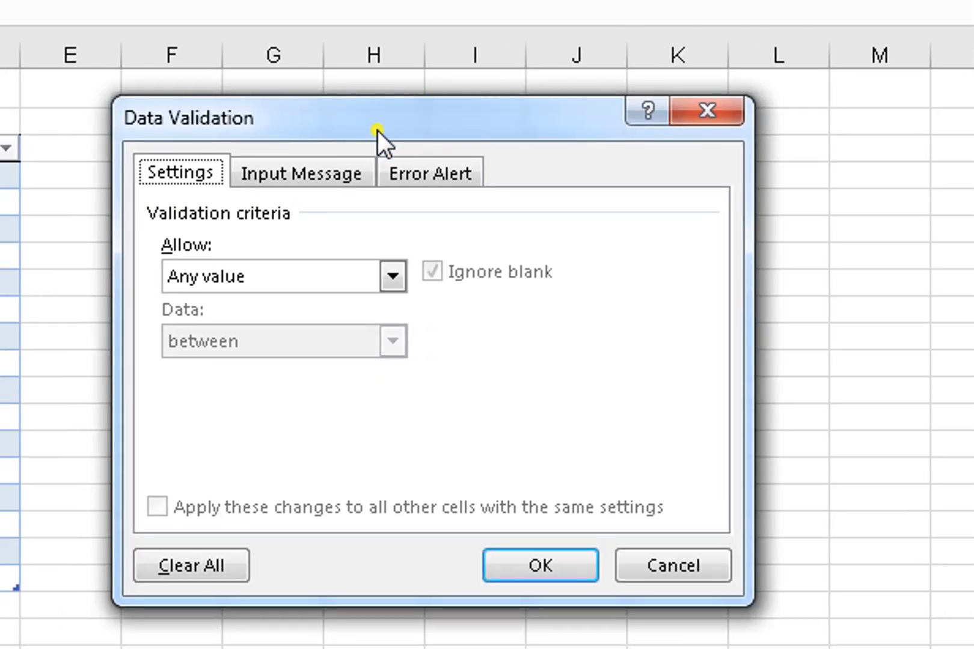
pyautogui.moveTo(361, 125); pyautogui.dragTo(473, 129)
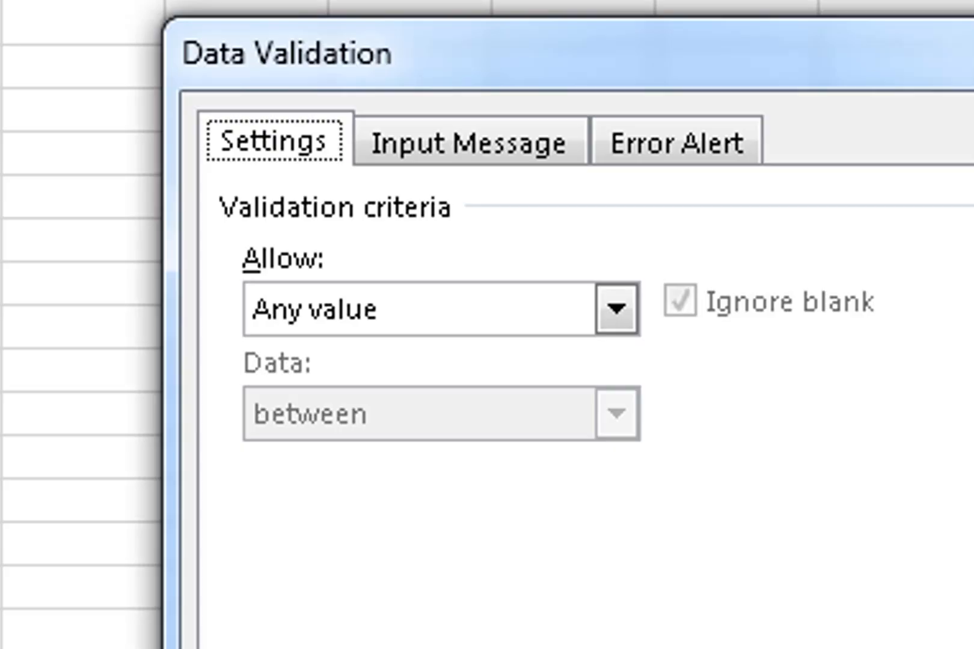
pyautogui.moveTo(575, 76); pyautogui.dragTo(406, 91)
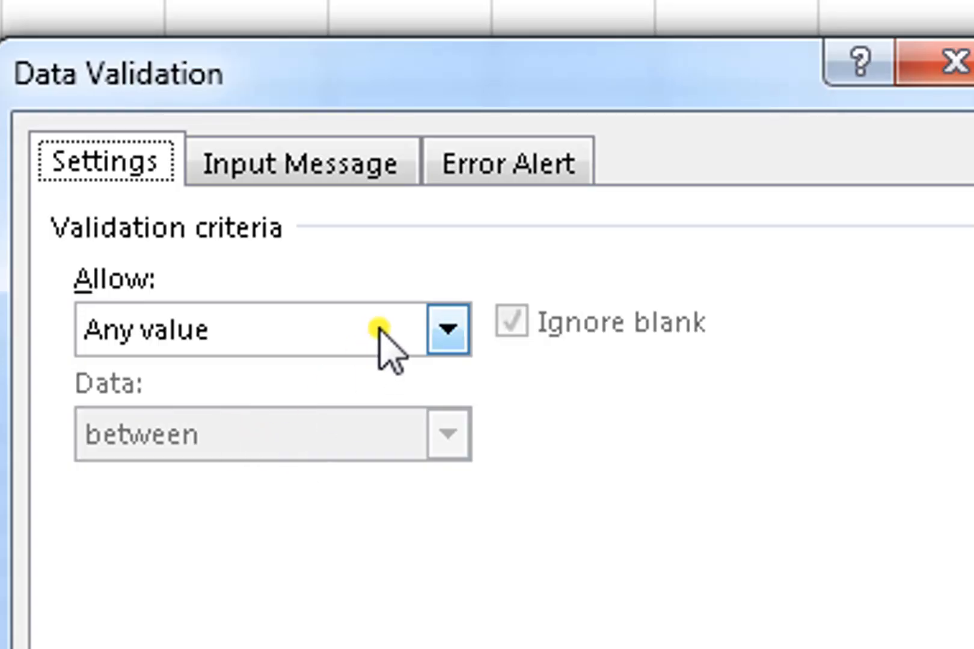
# Restrict the selected Department cells to a List with the department names in =$A$22:$A$27 as source, and apply the rule.
pyautogui.click(444, 330)
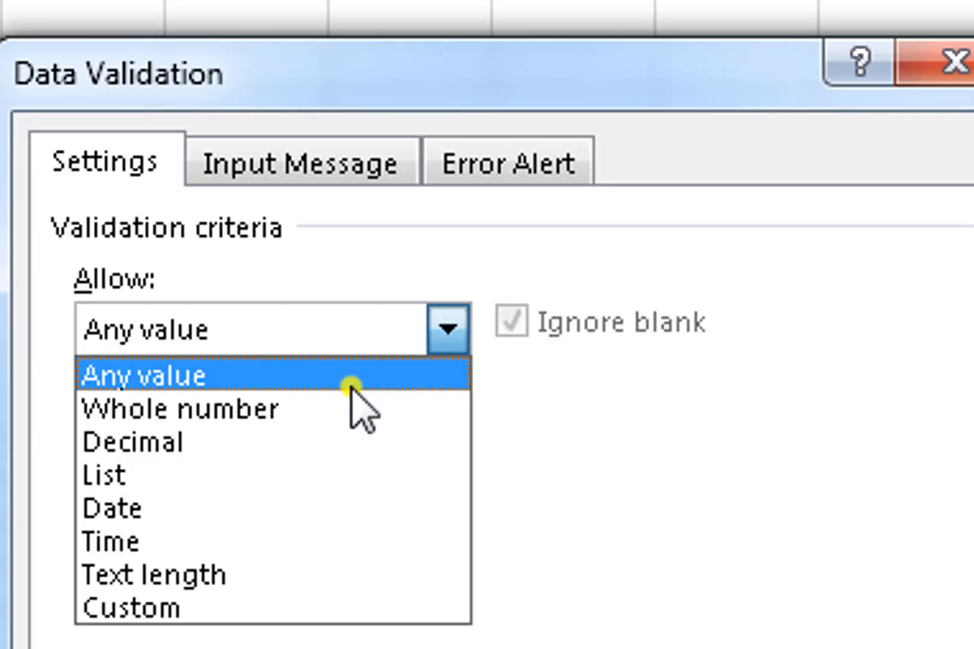
pyautogui.click(162, 475)
pyautogui.click(197, 533)
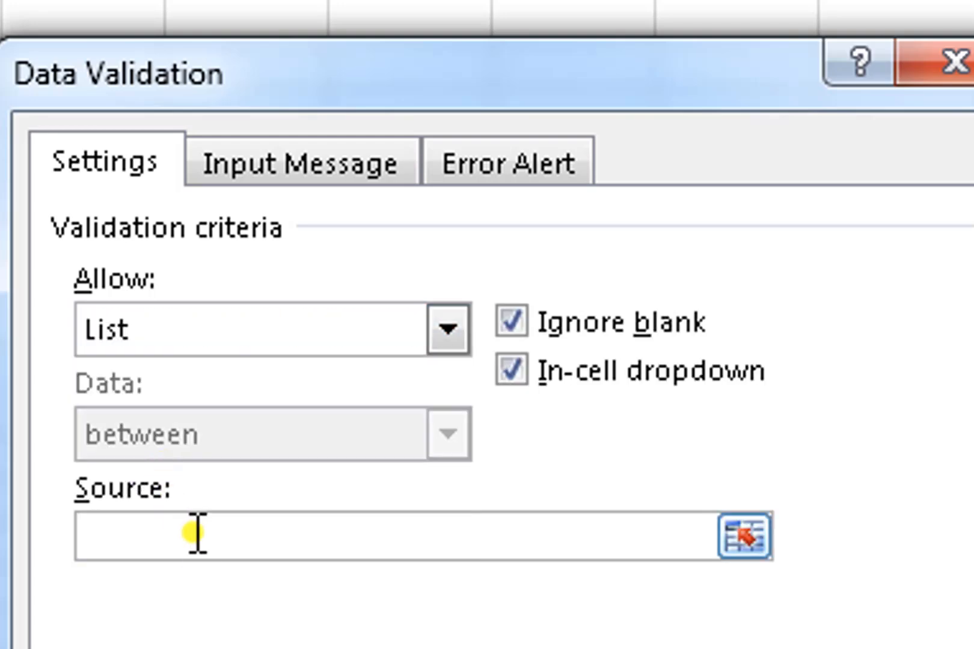
pyautogui.moveTo(77, 380); pyautogui.dragTo(76, 458)
pyautogui.moveTo(155, 271); pyautogui.dragTo(155, 284)
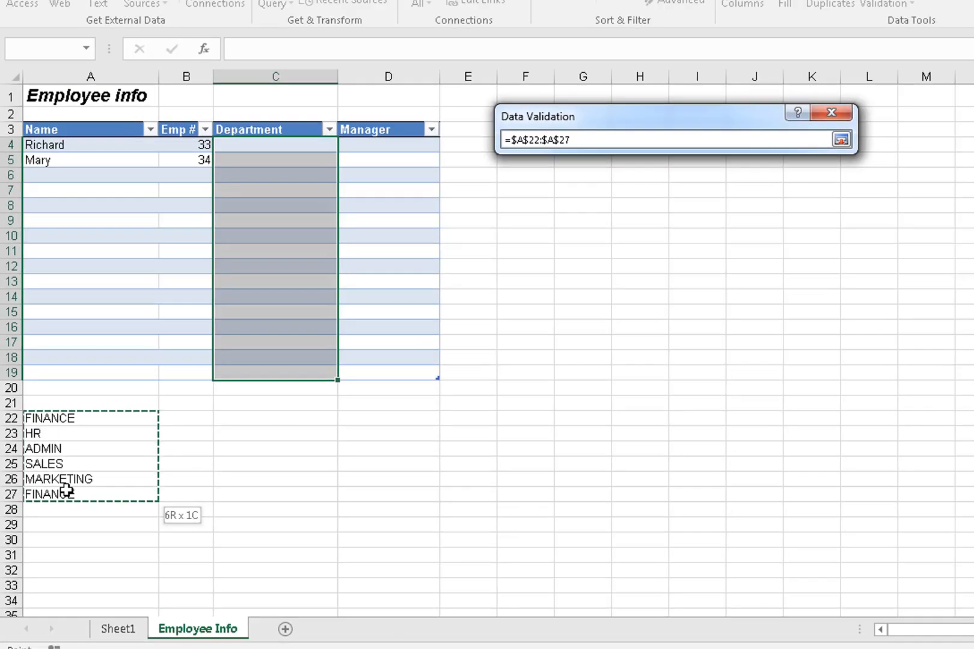
pyautogui.moveTo(66, 491); pyautogui.dragTo(66, 492)
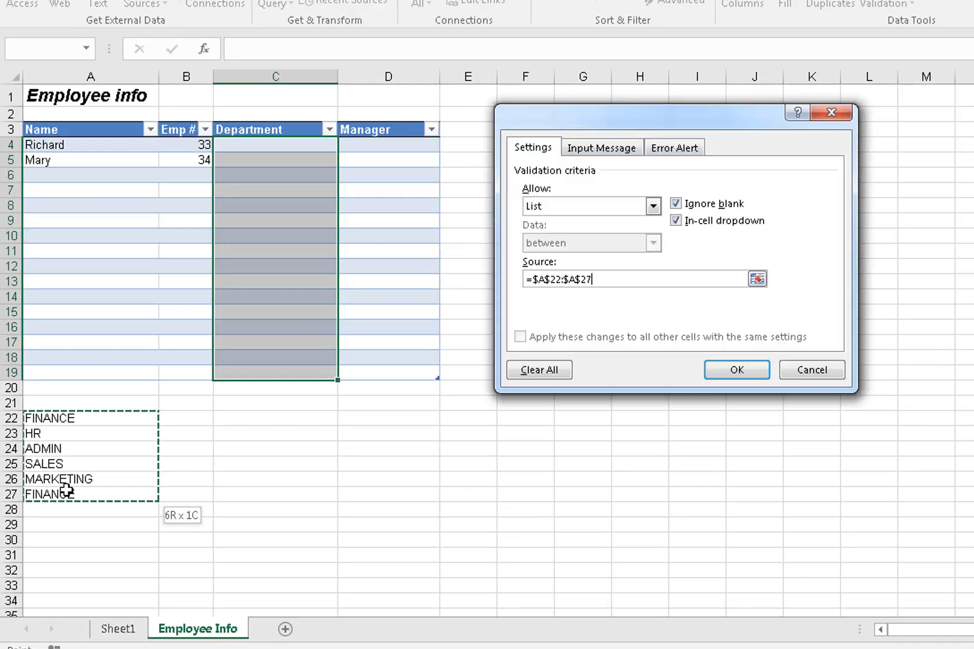
pyautogui.click(737, 370)
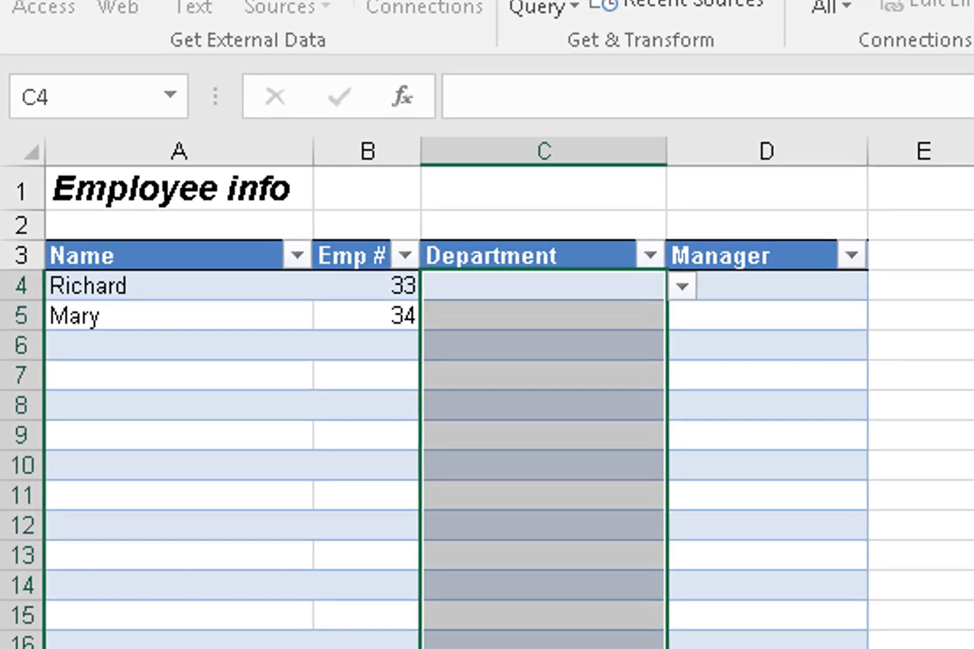
# Set the first employee's department in C4 to ADMIN from the cell's validation list.
pyautogui.click(971, 334)
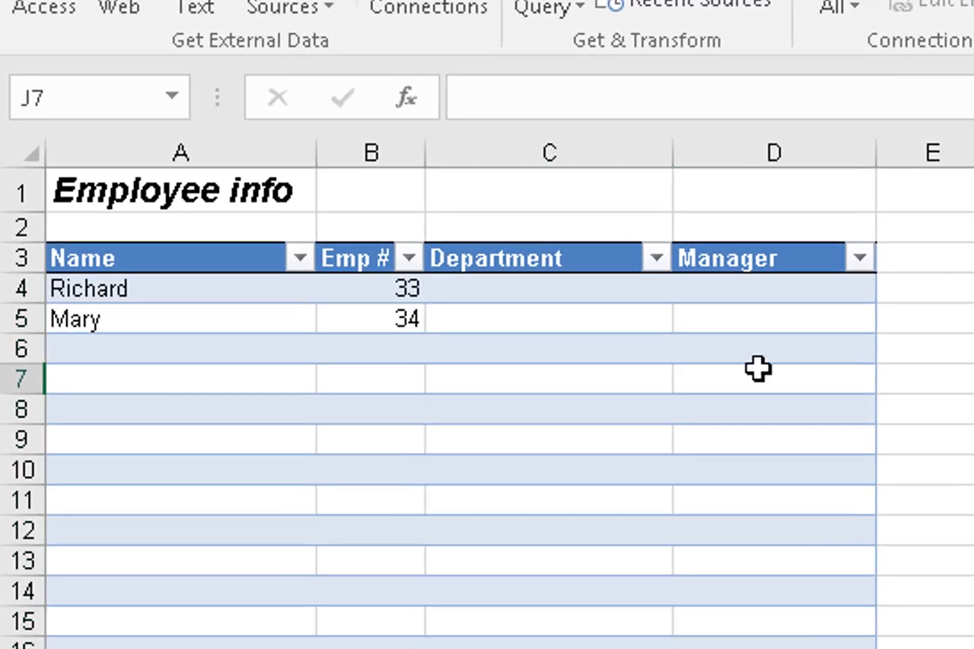
pyautogui.click(287, 293)
pyautogui.click(522, 288)
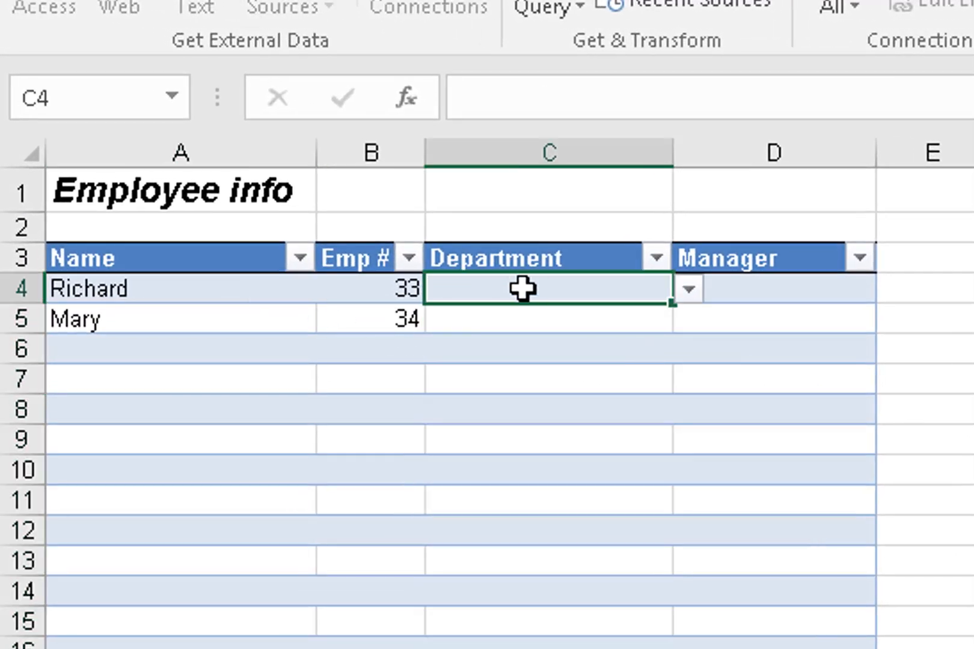
pyautogui.click(697, 290)
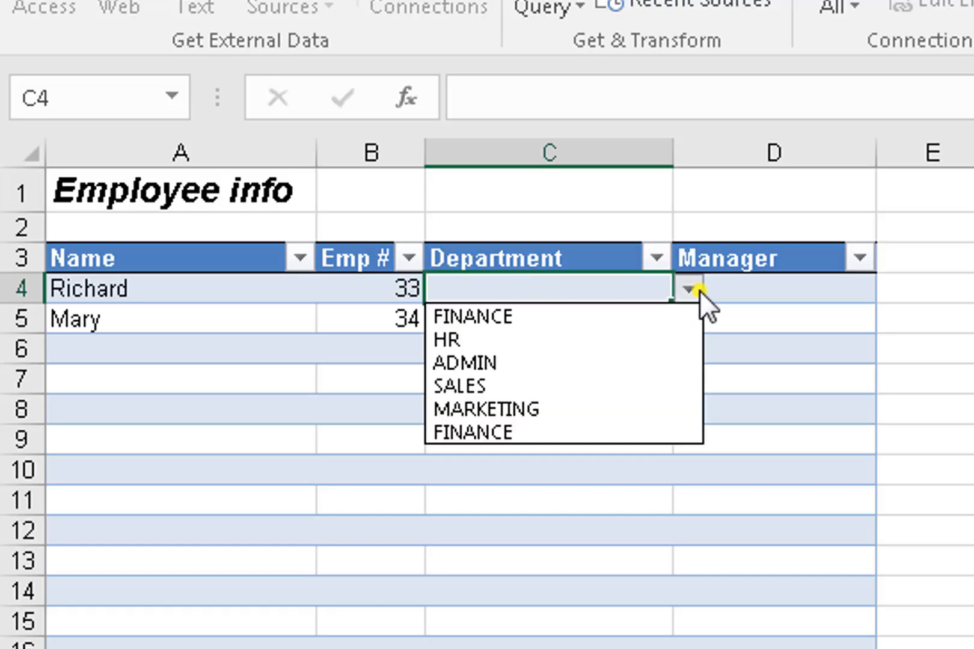
pyautogui.click(542, 361)
# Choose ADMIN from the validation list in C7 and try the list in C10 without choosing a department.
pyautogui.click(548, 379)
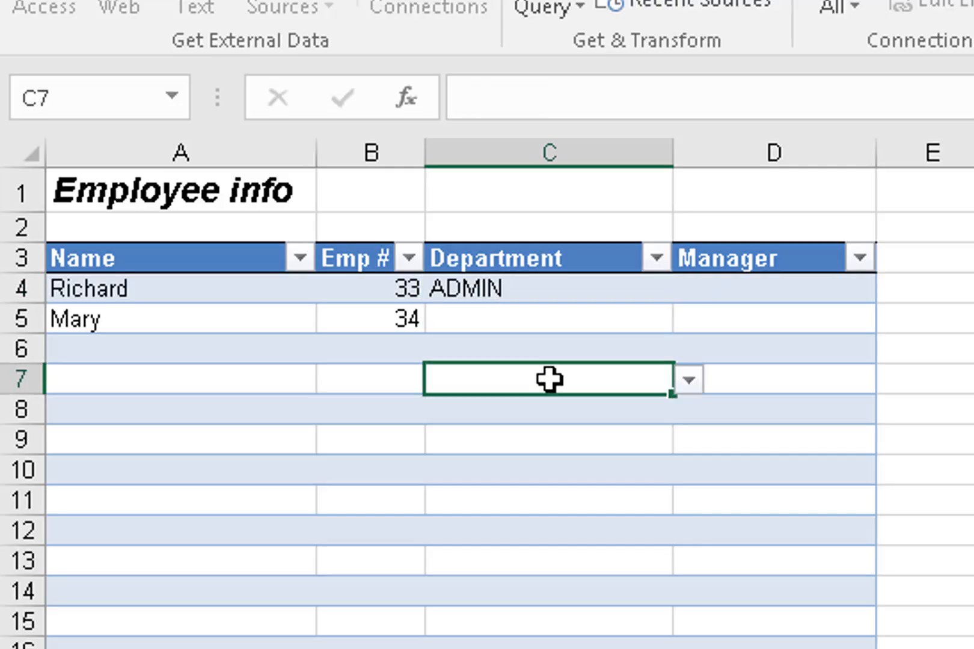
pyautogui.click(691, 381)
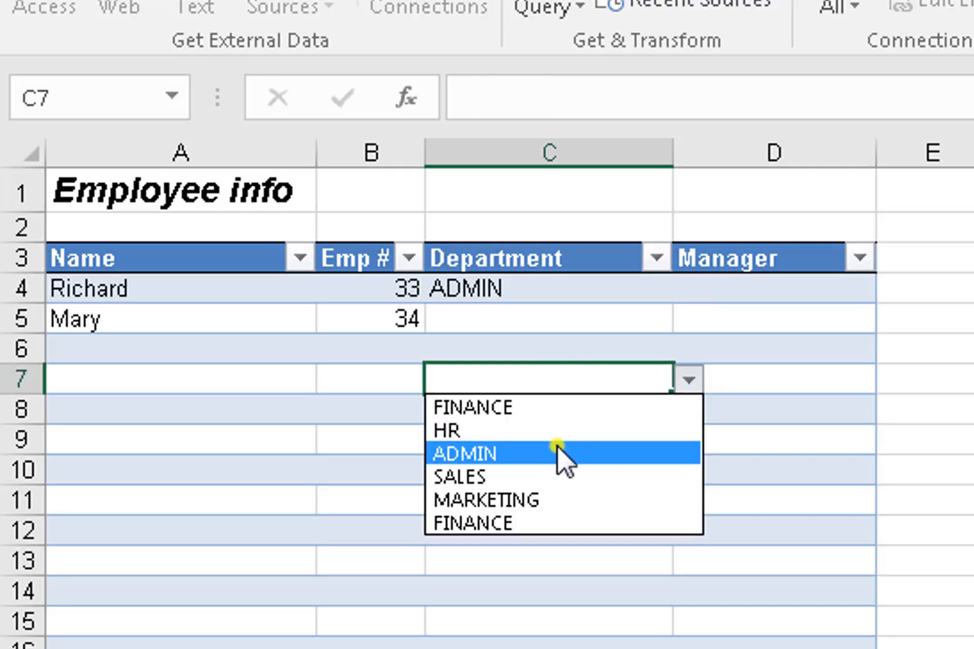
pyautogui.click(556, 446)
pyautogui.click(540, 472)
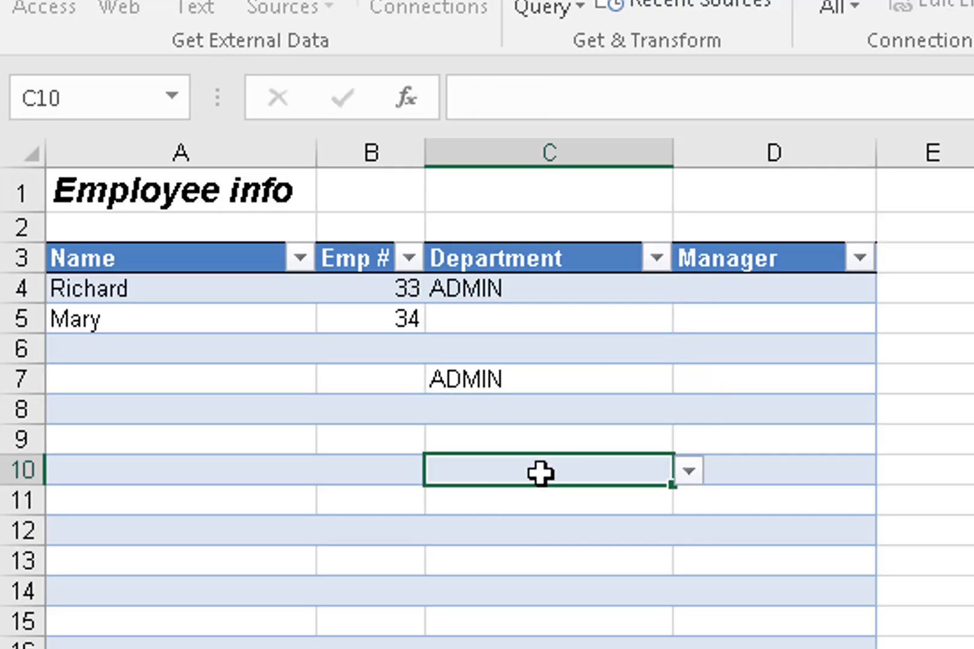
pyautogui.click(688, 490)
pyautogui.click(608, 478)
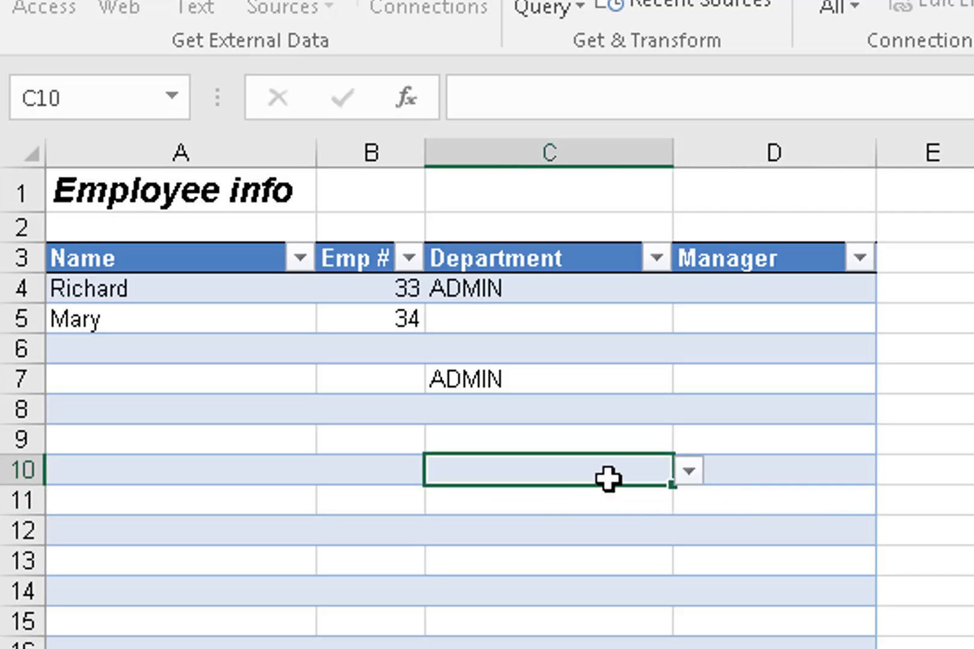
# Set the third employee's department in C6 to marketing from the cell's validation list.
pyautogui.click(683, 475)
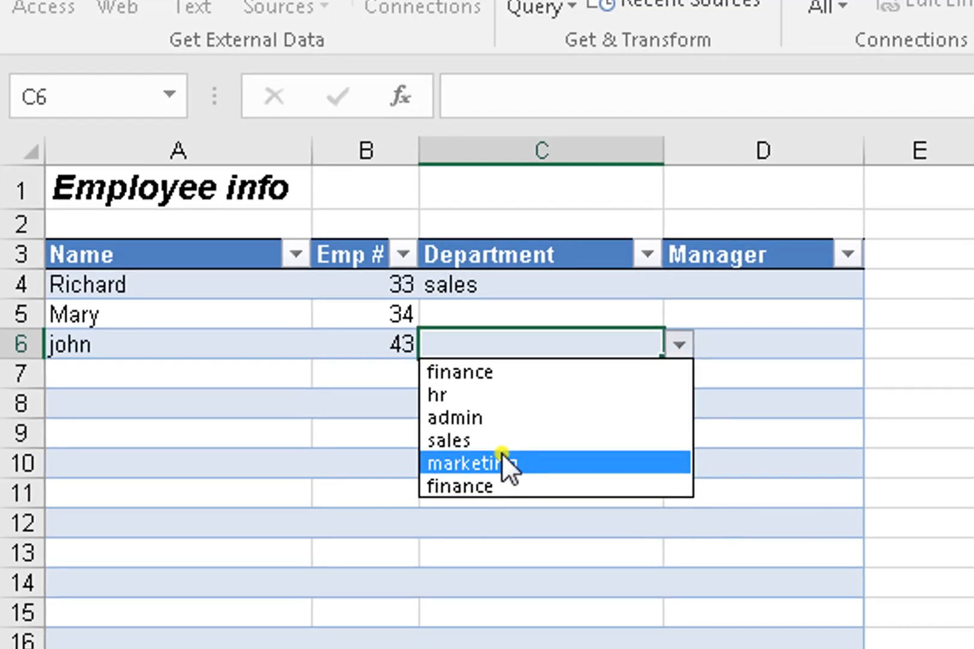
pyautogui.click(511, 469)
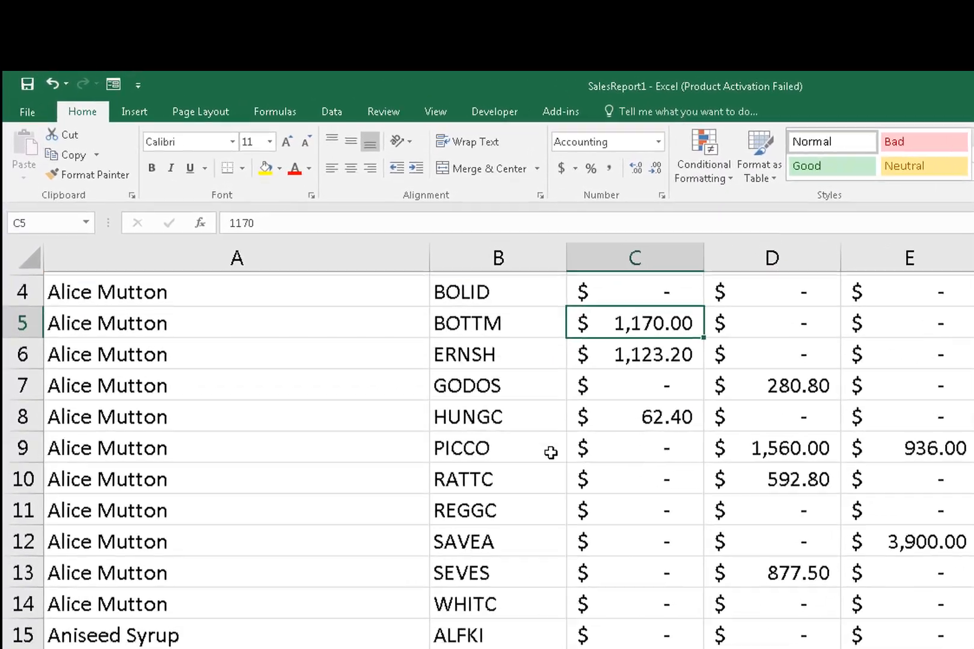
pyautogui.scroll(-9, 550, 452)
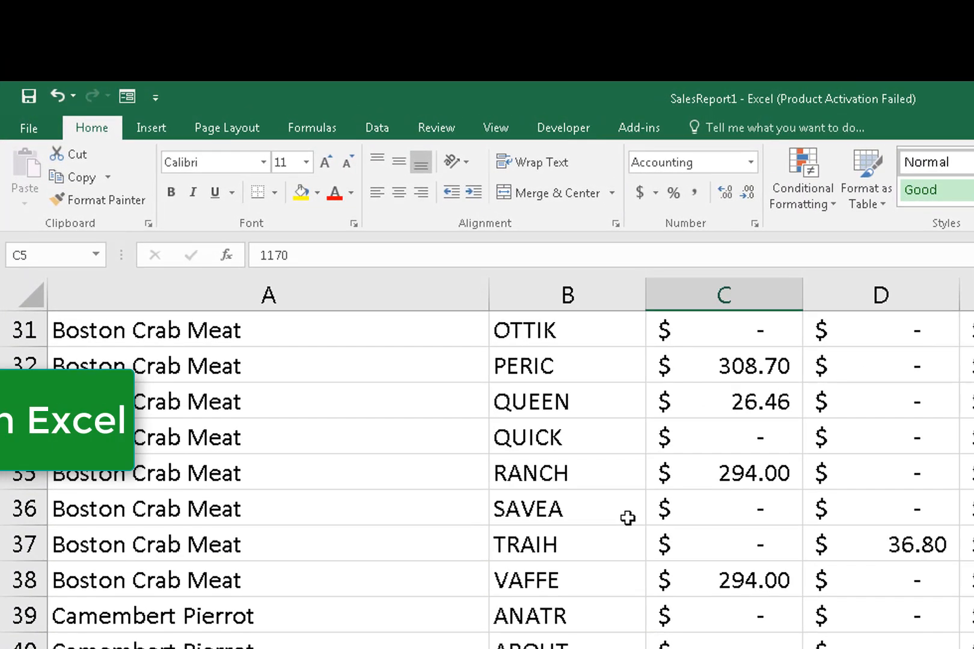
pyautogui.scroll(-8, 627, 518)
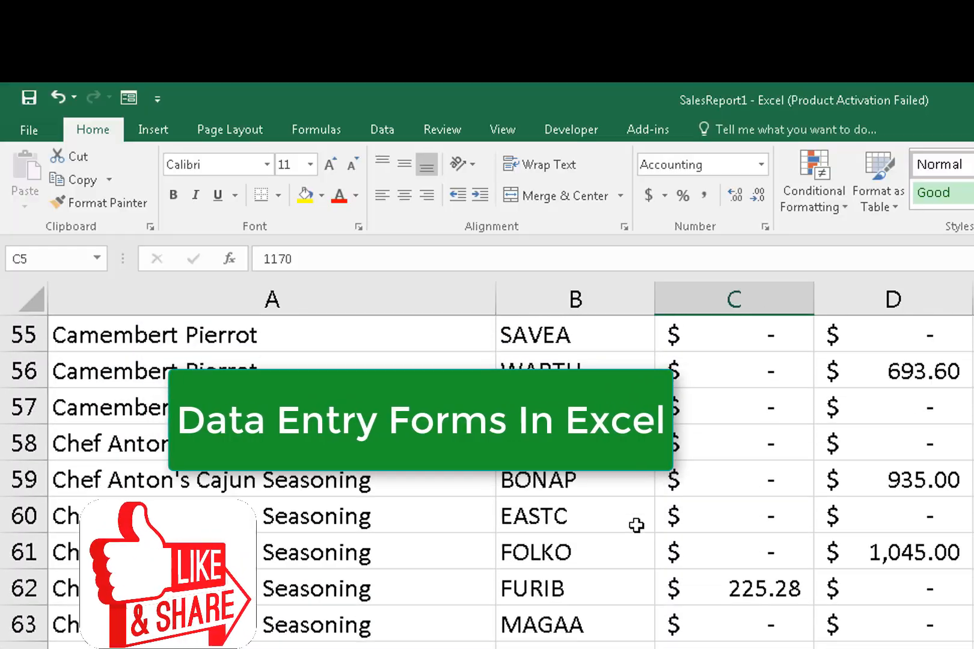
pyautogui.scroll(-9, 636, 525)
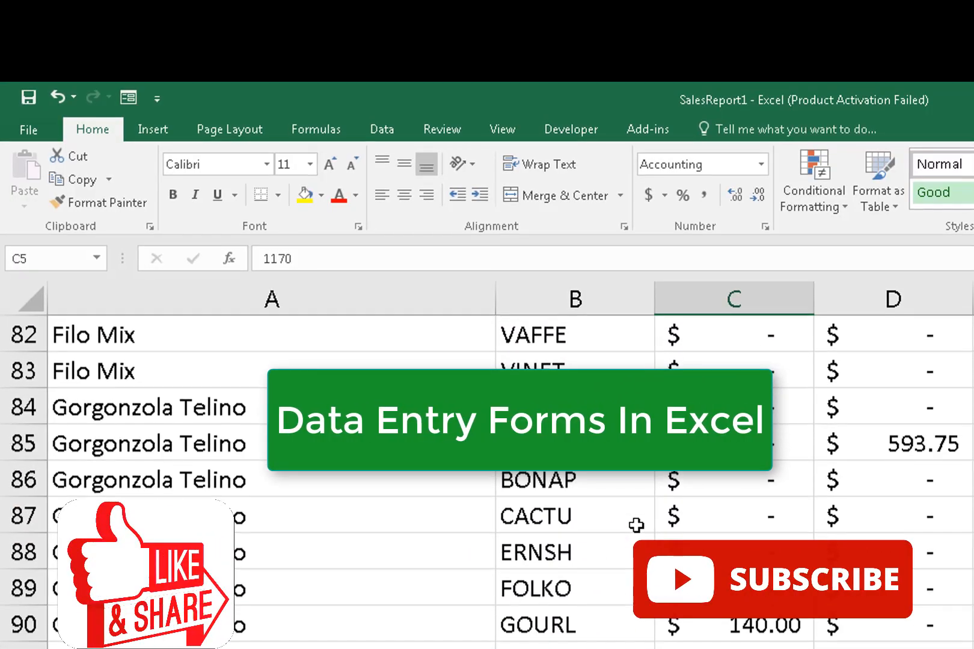
pyautogui.scroll(-9, 636, 525)
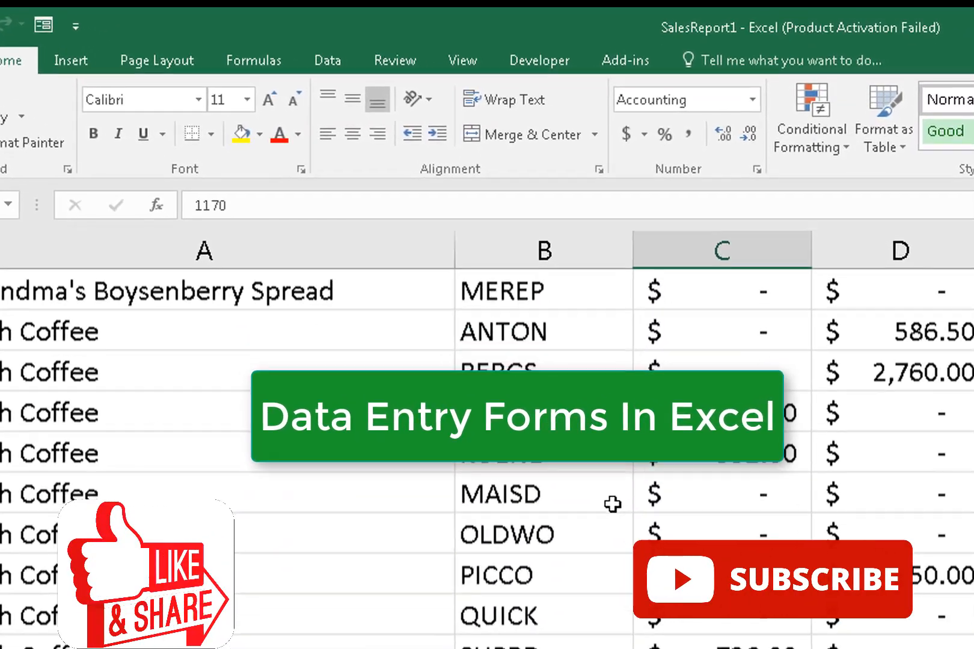
pyautogui.scroll(-9, 612, 504)
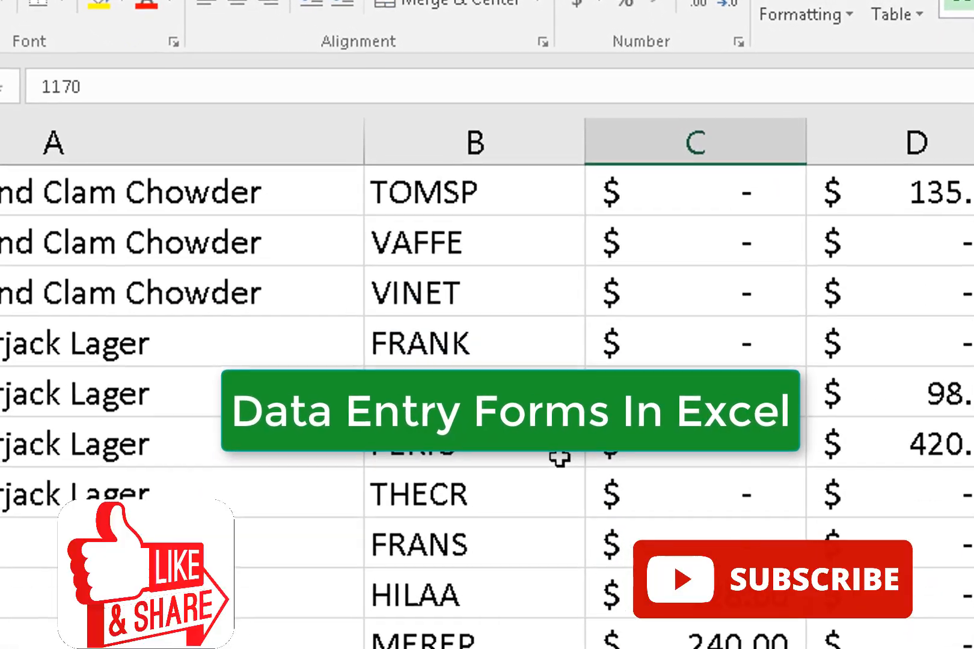
pyautogui.scroll(-9, 559, 458)
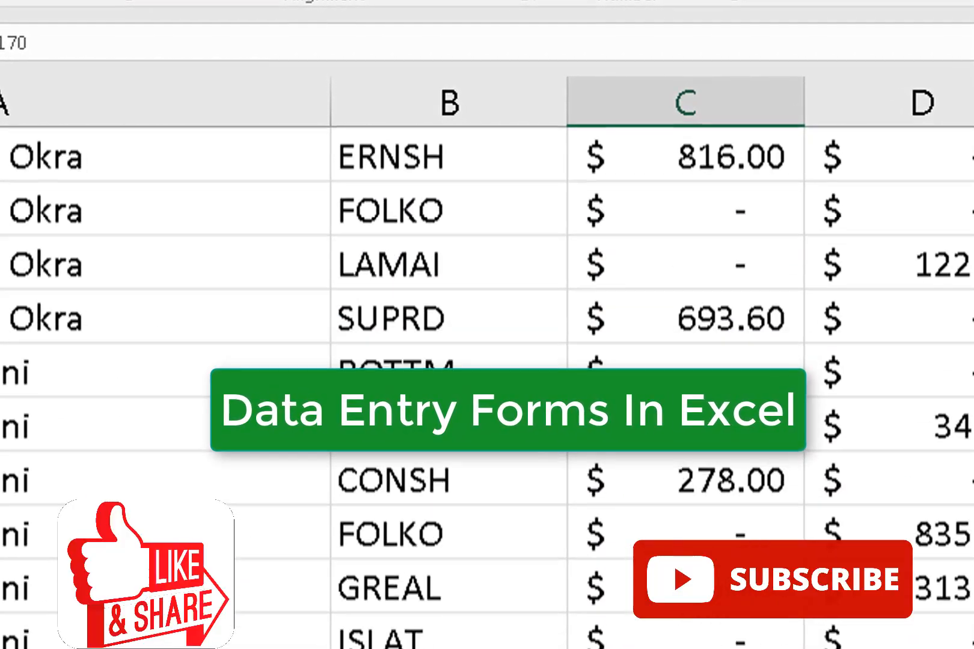
pyautogui.scroll(-8, 559, 421)
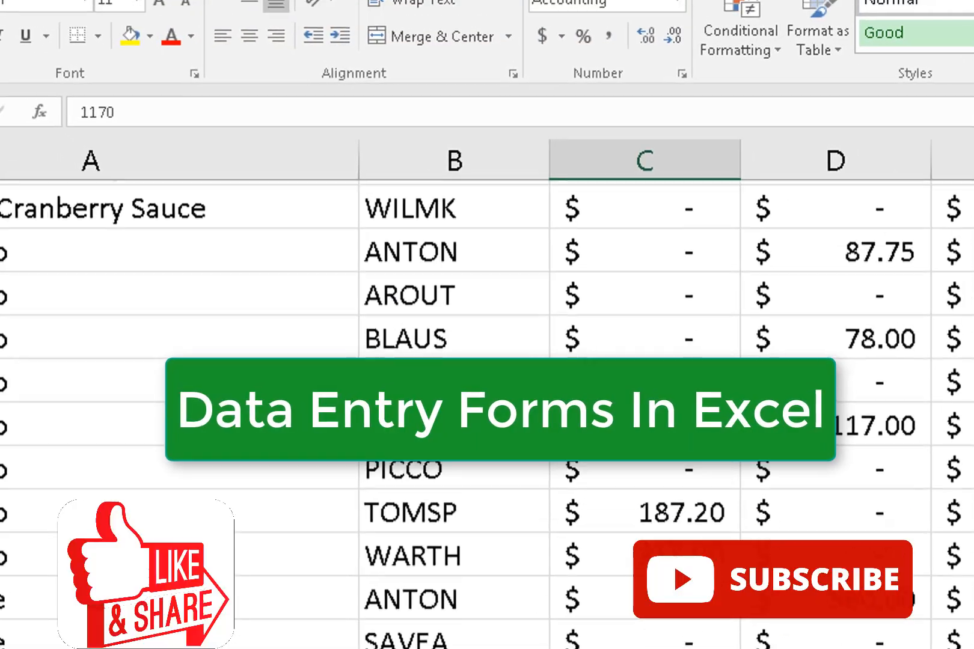
pyautogui.scroll(-9, 559, 420)
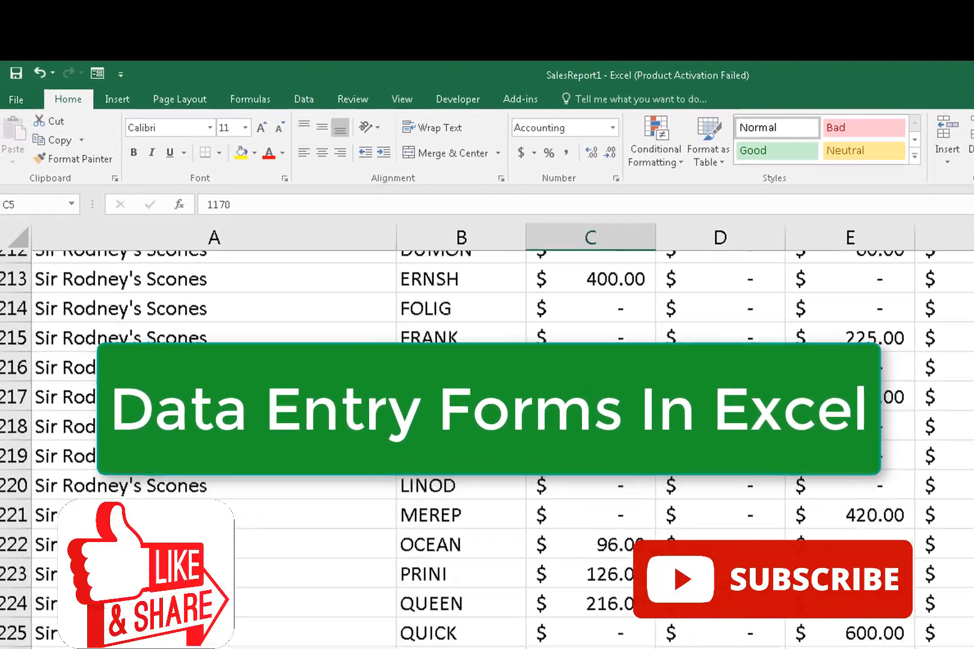